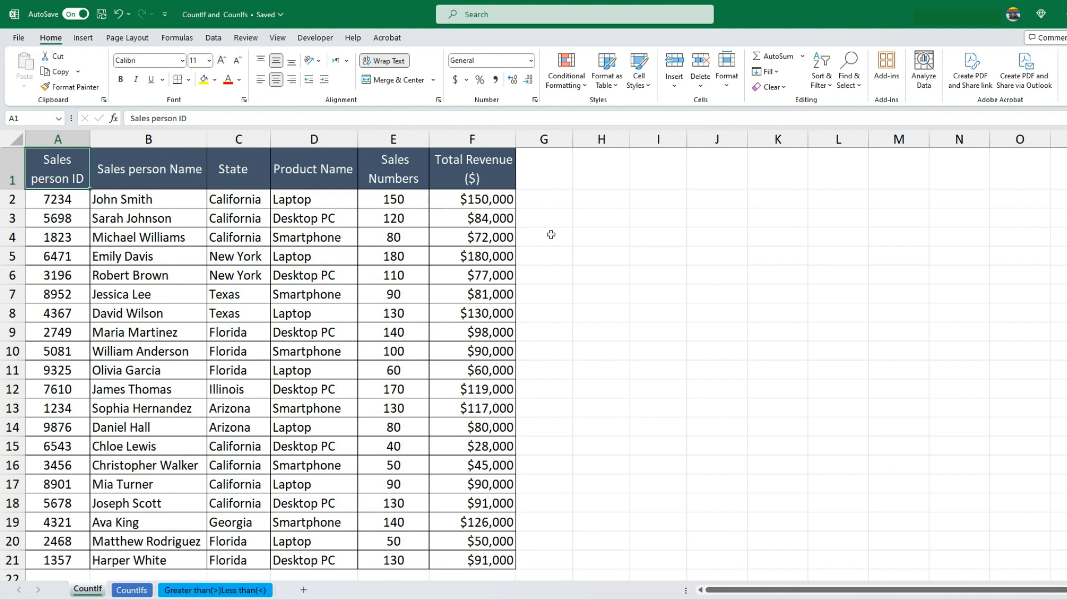
Examine the sales person names and the State column of the sales table
left_click(591, 222)
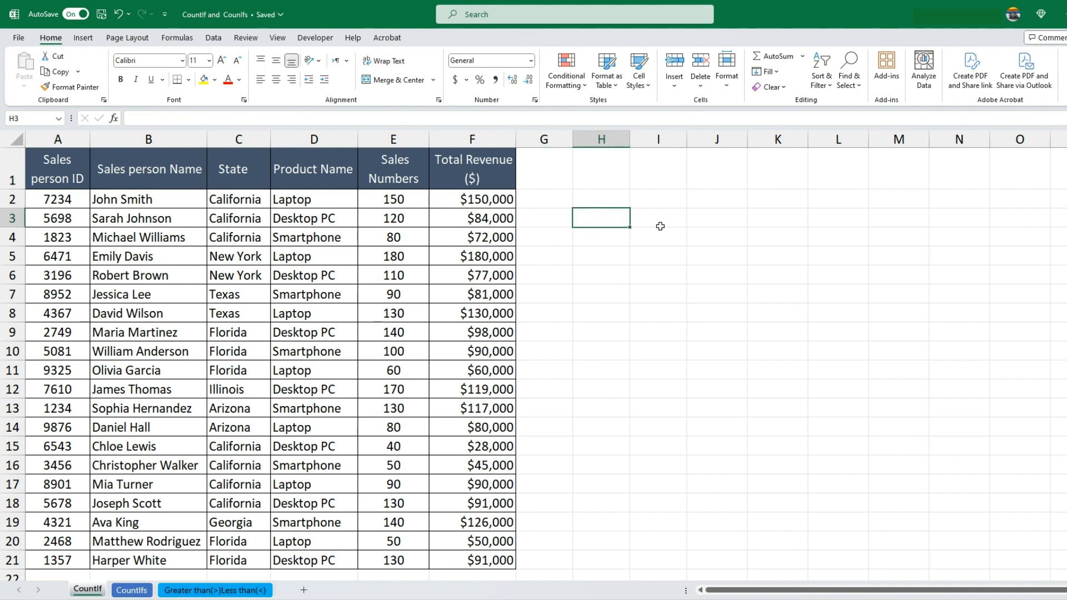
left_click(611, 202)
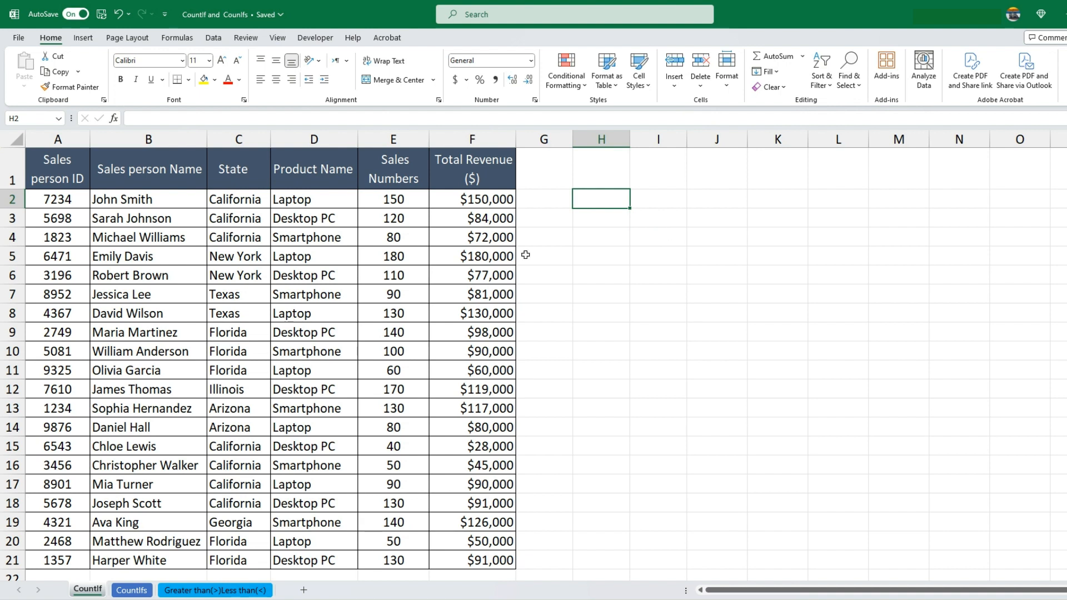
left_click_drag(148, 167, 136, 547)
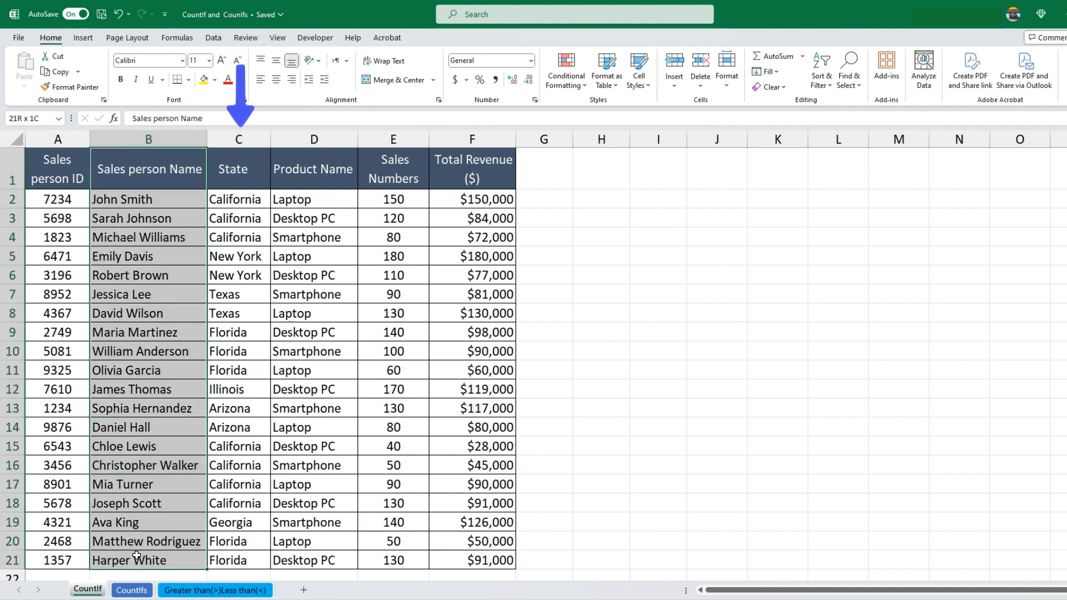
left_click_drag(242, 170, 239, 558)
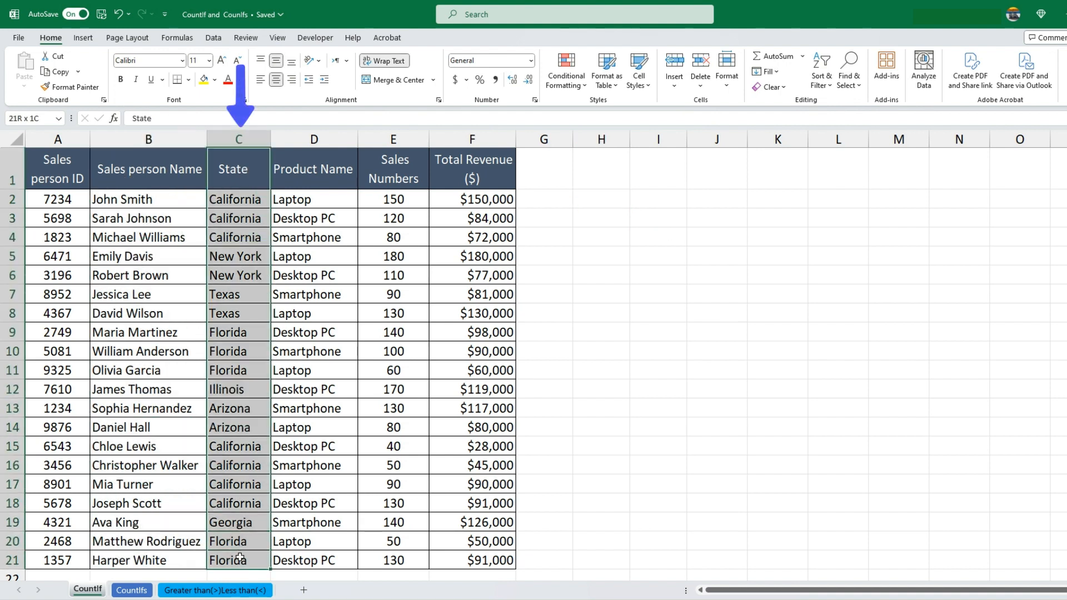
left_click(309, 389)
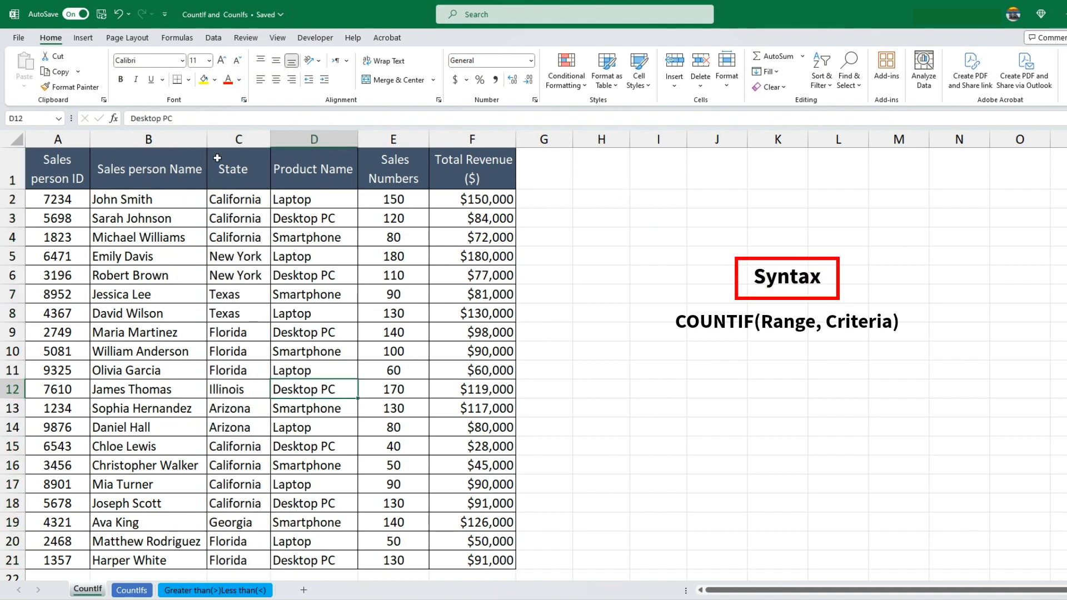
left_click(234, 139)
left_click(235, 215)
key("Up")
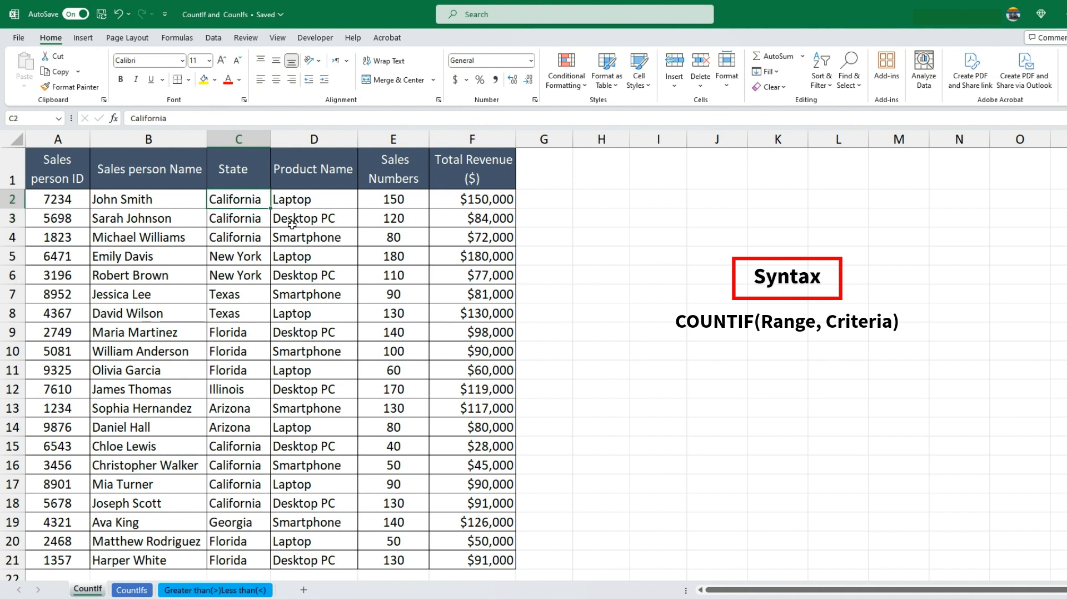
Enter the formula =COUNTIF(C2:C21,"California") in cell H2 to count the California sales people
left_click(594, 201)
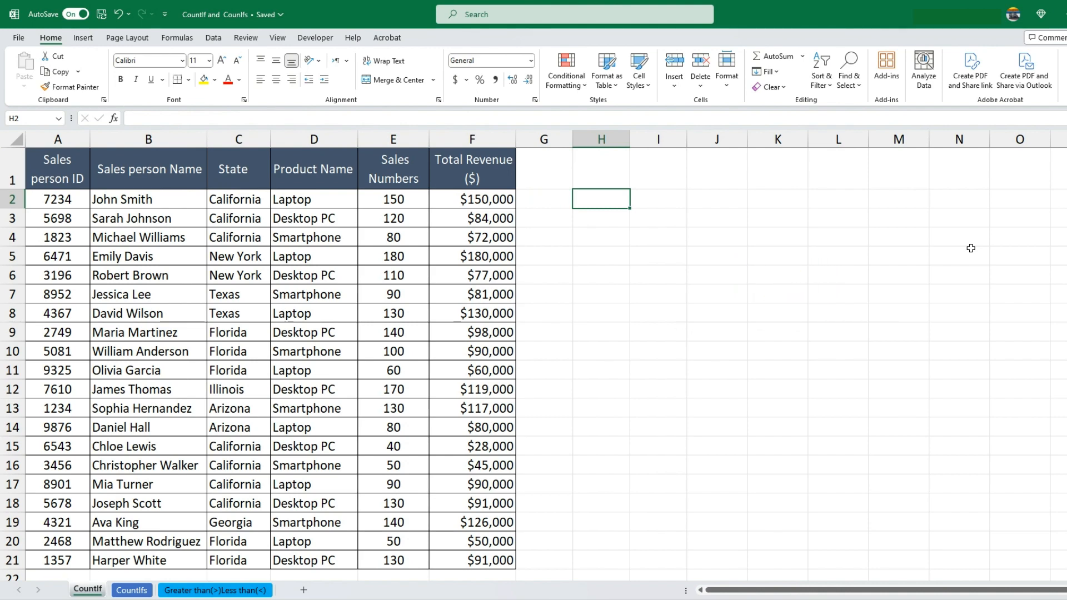
type("=")
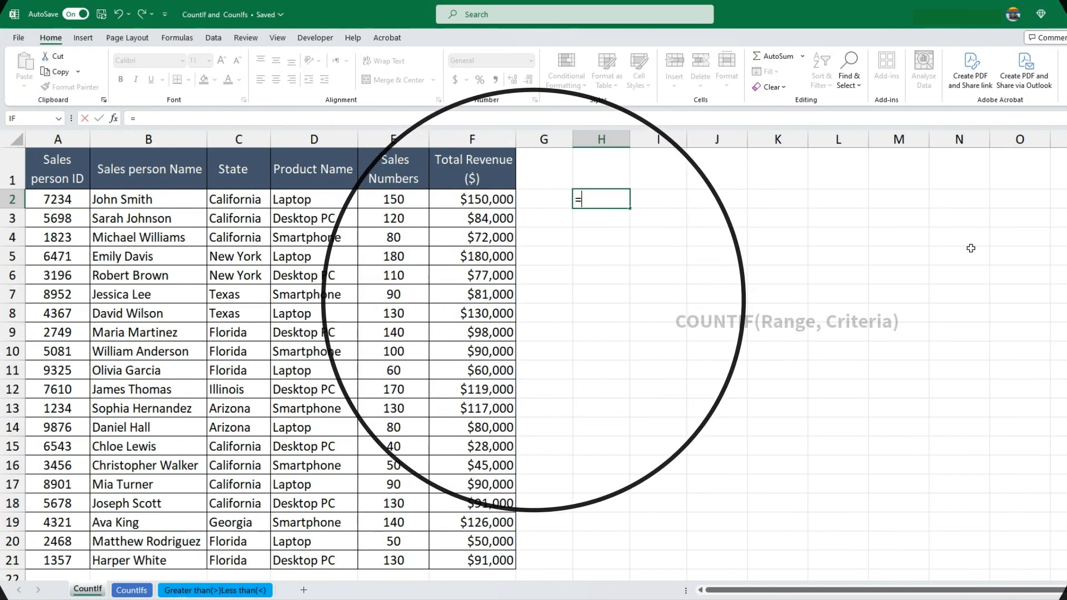
type("COUNTI")
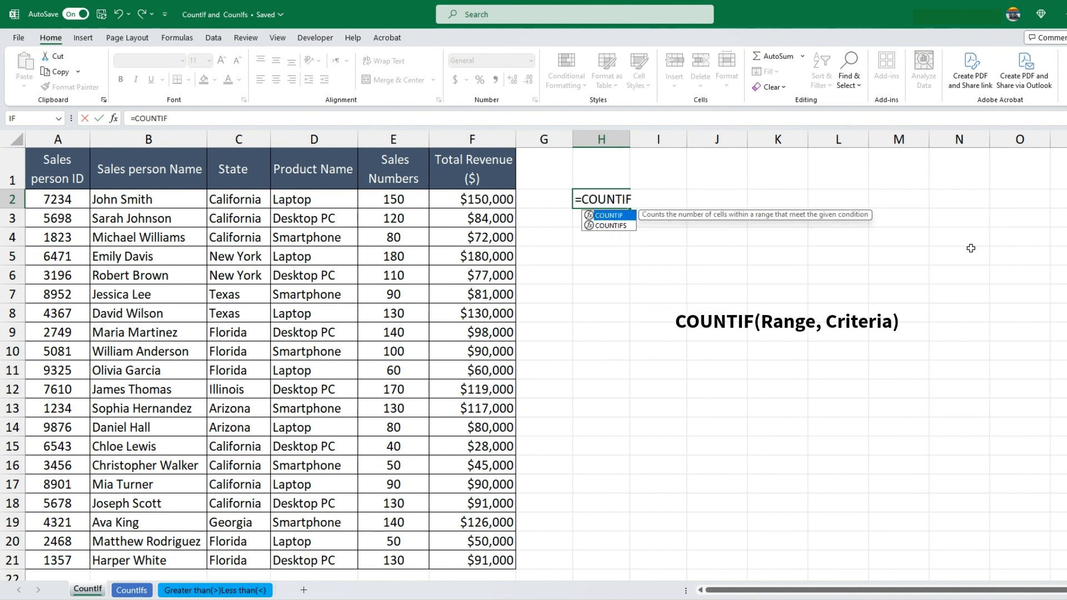
type("F(")
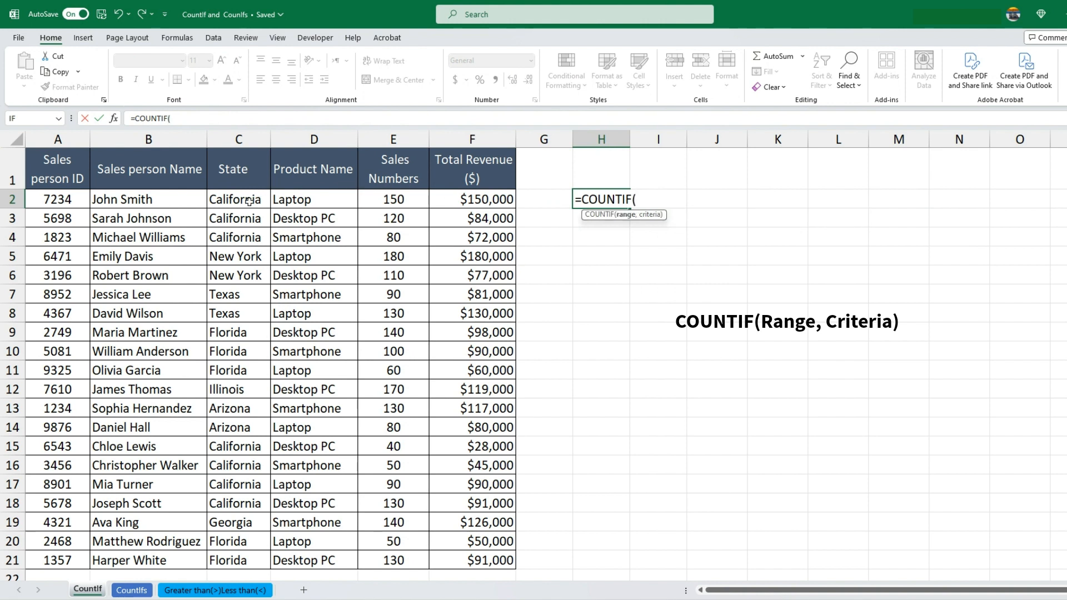
mouse_move(249, 201)
left_mouse_down()
mouse_move(225, 412)
mouse_move(224, 561)
left_mouse_up()
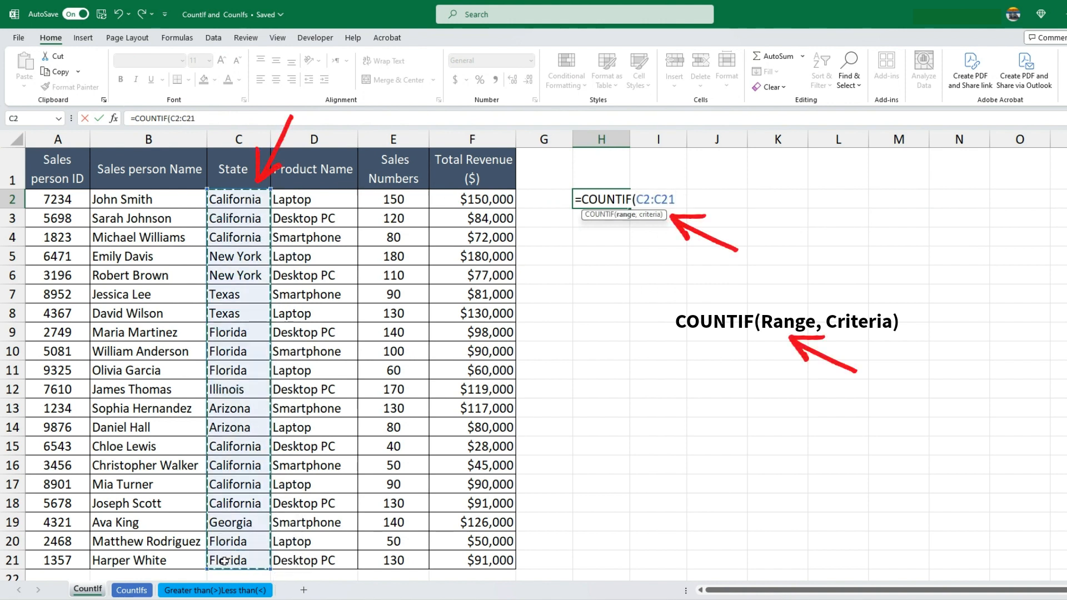
type(",\"")
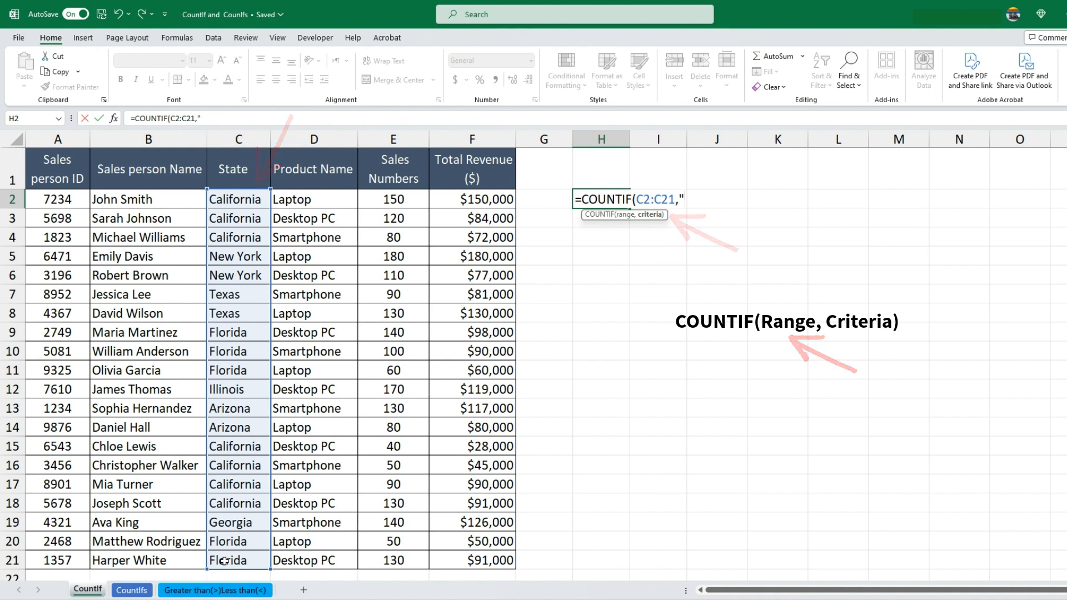
type("Californ")
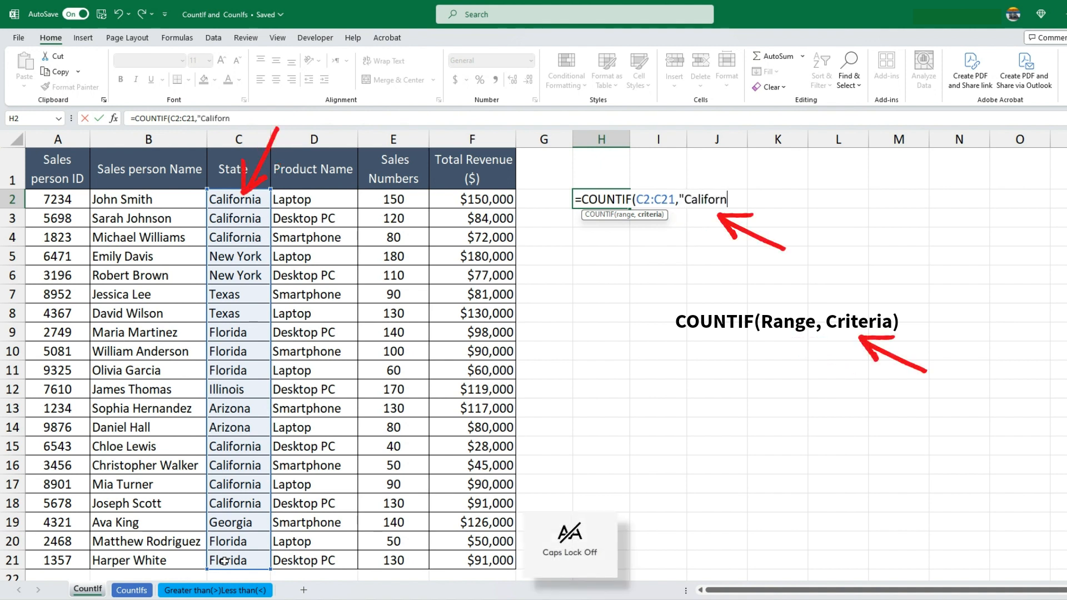
type("ia\"")
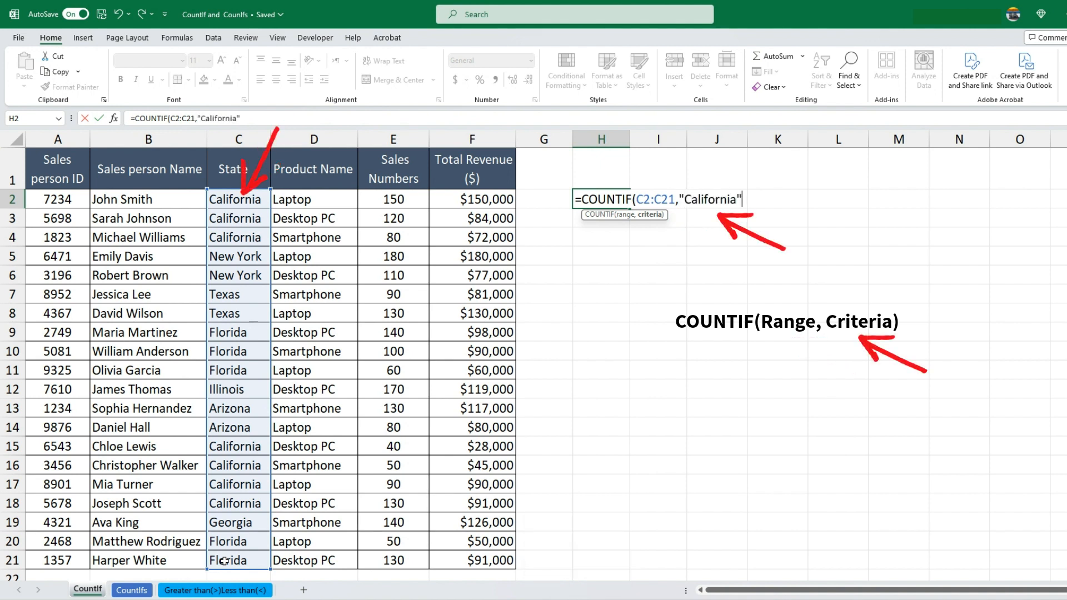
type(")")
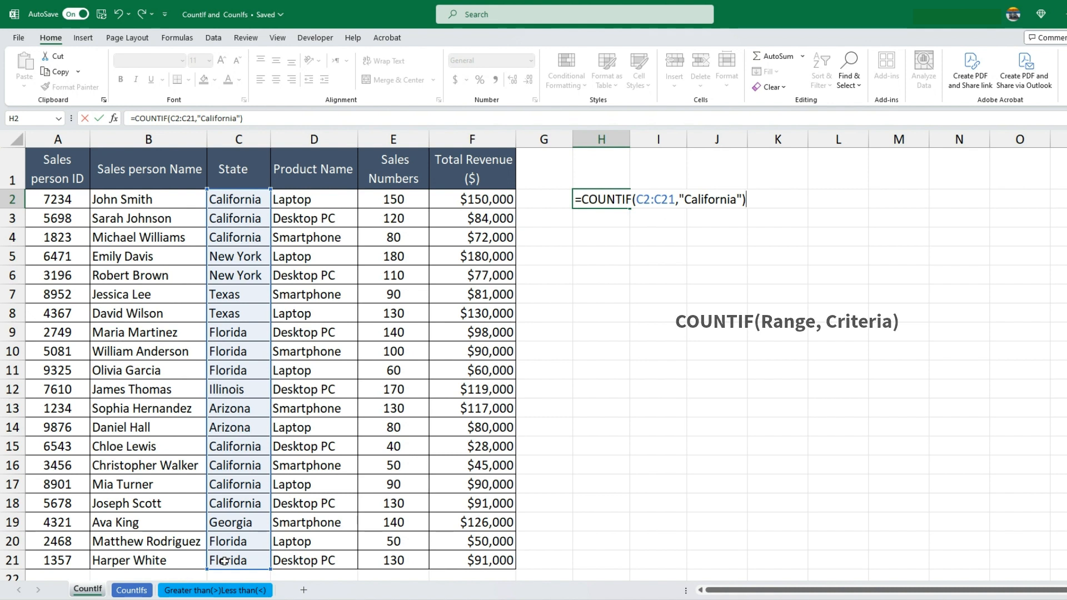
key("Return")
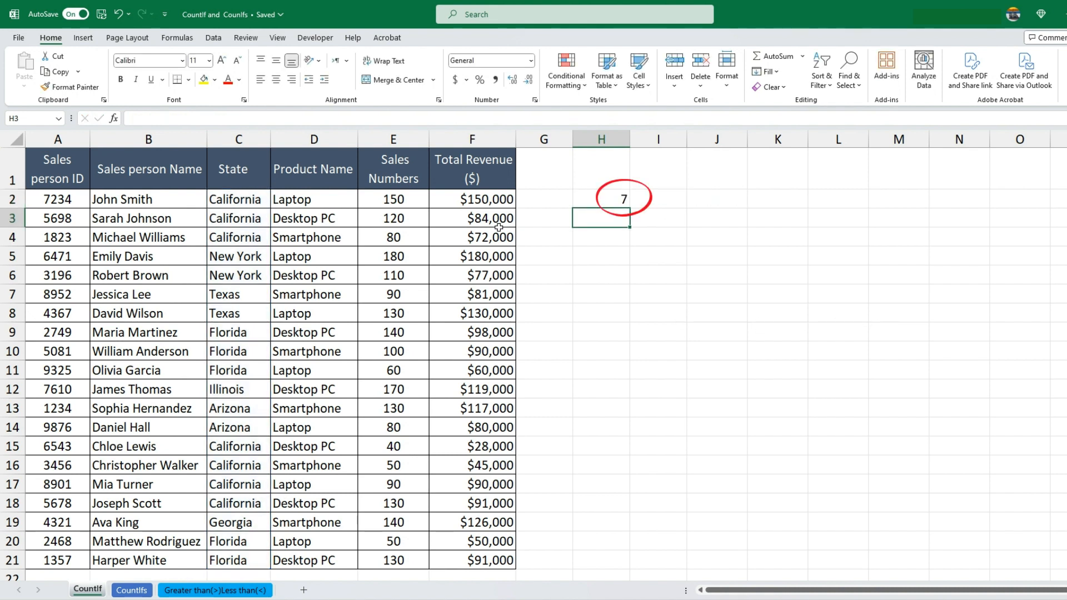
Check the COUNTIF result in H2 against each California entry in the State column
left_click(593, 201)
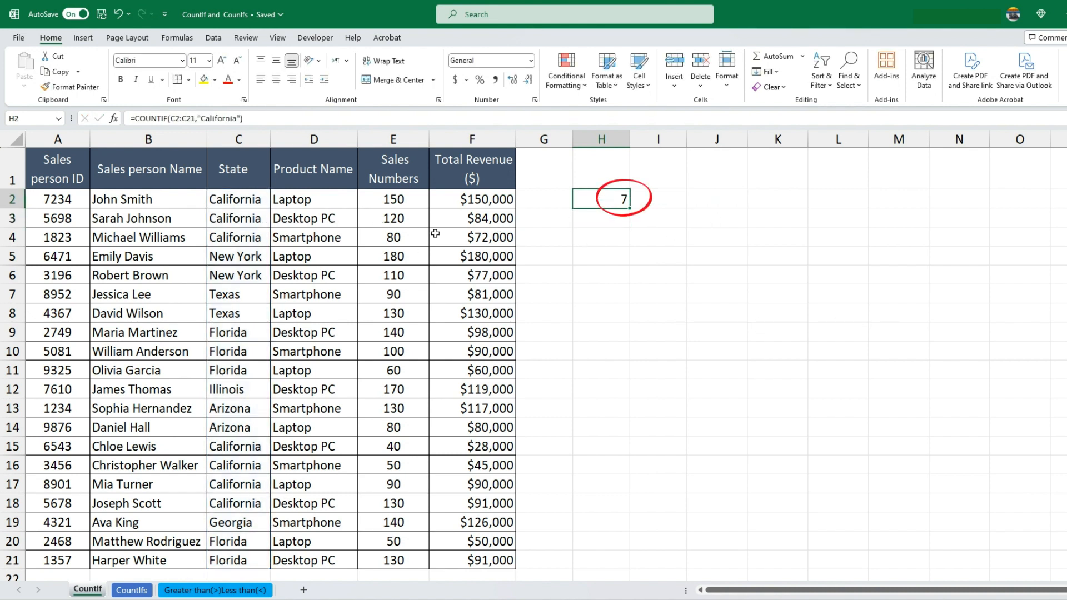
left_click(241, 202)
left_click(239, 220)
left_click(238, 238)
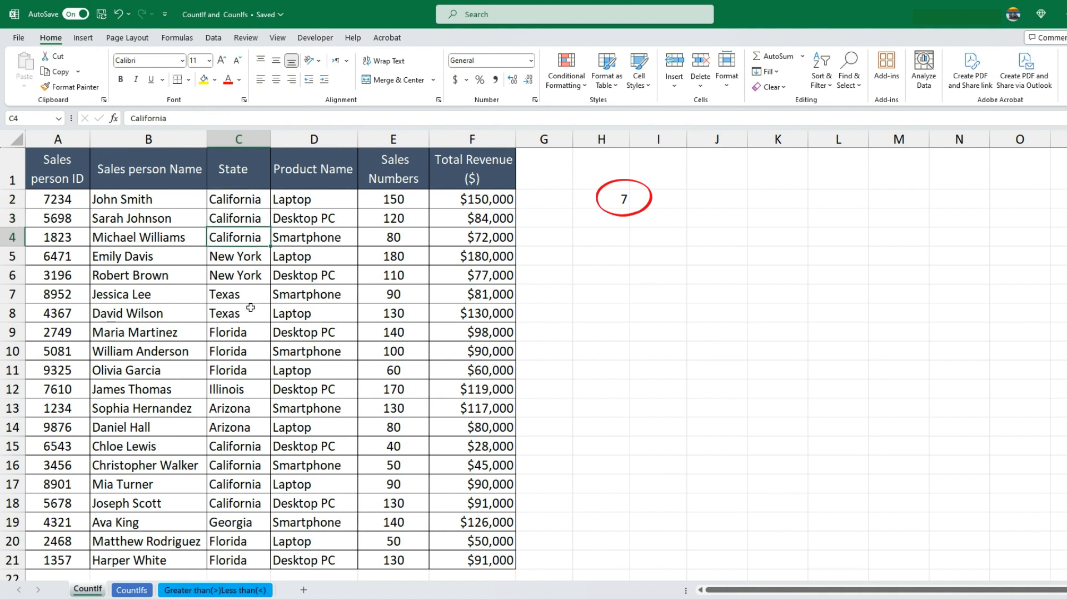
left_click(237, 448)
left_click(236, 466)
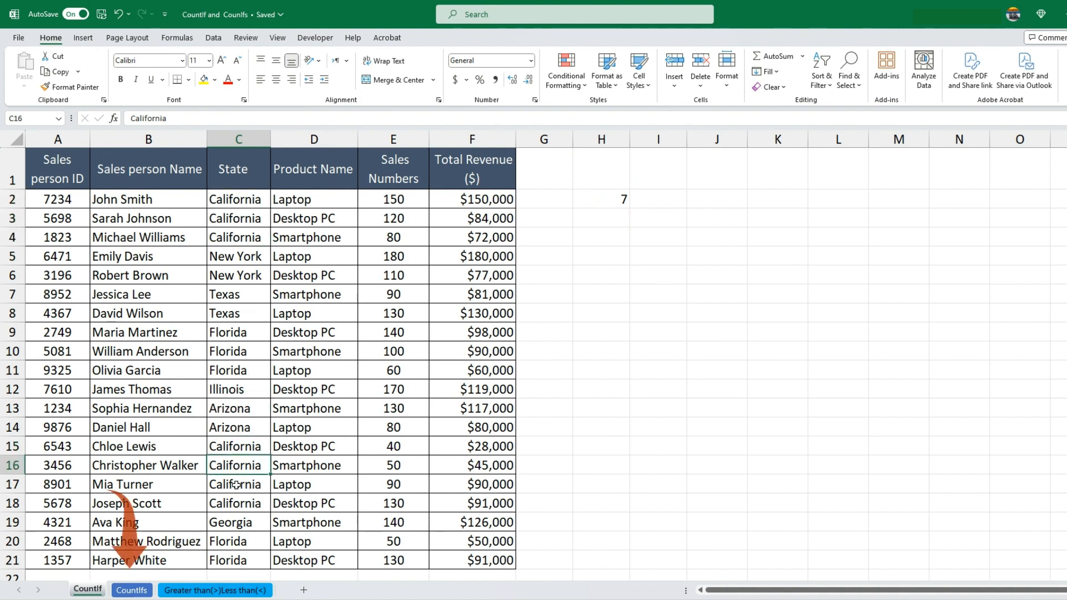
left_click(236, 485)
left_click(235, 503)
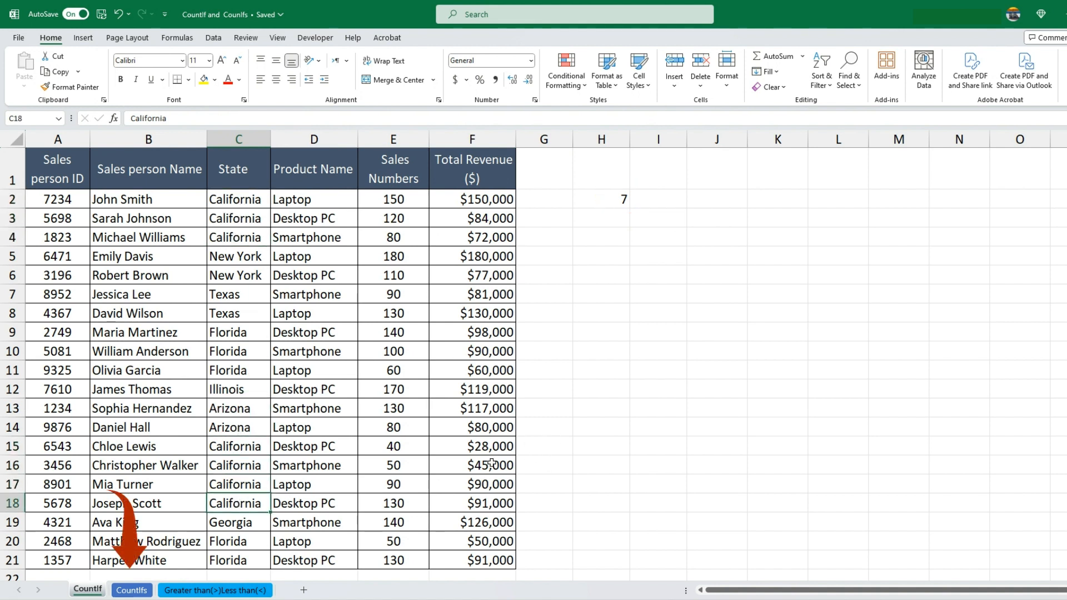
Switch to the CountIfs sheet and select cell H2
left_click(132, 590)
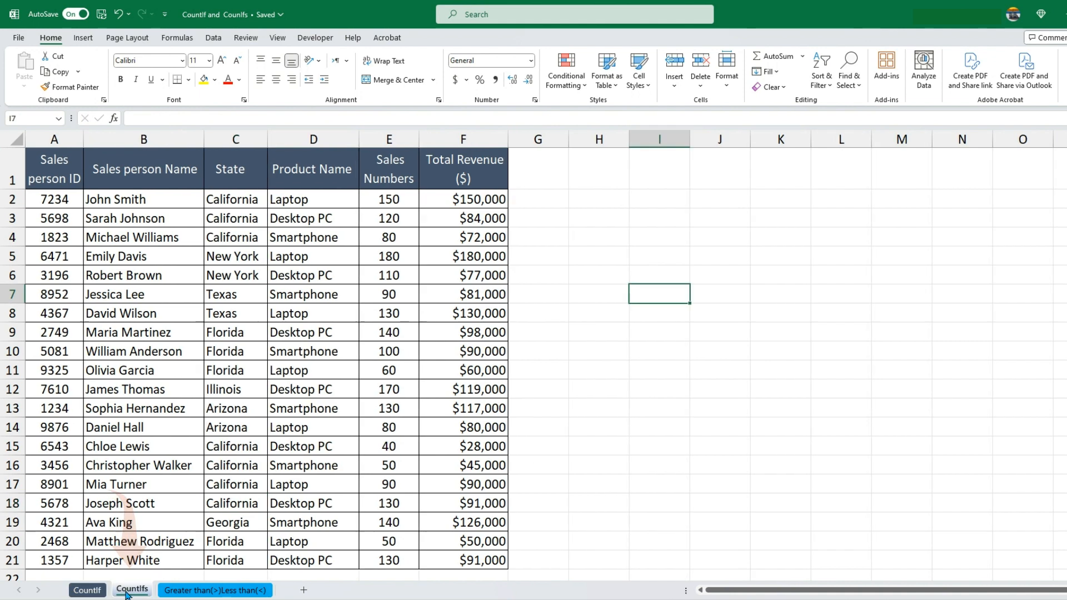
left_click(598, 202)
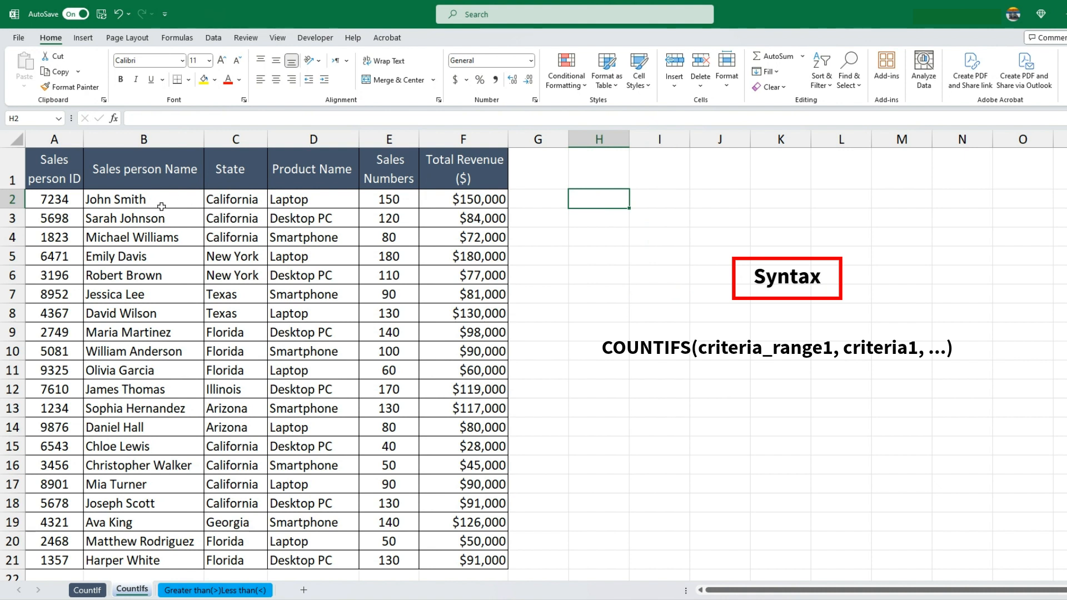
Examine the State and Product Name columns that supply the two conditions for the COUNTIFS formula
left_click(259, 198)
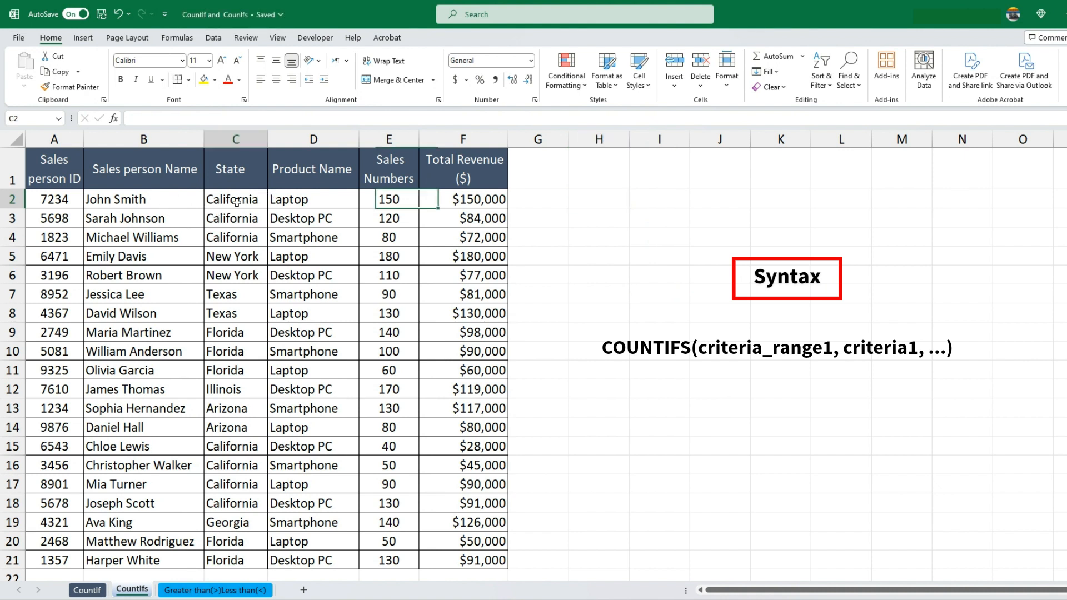
left_click(301, 201)
left_click(229, 204)
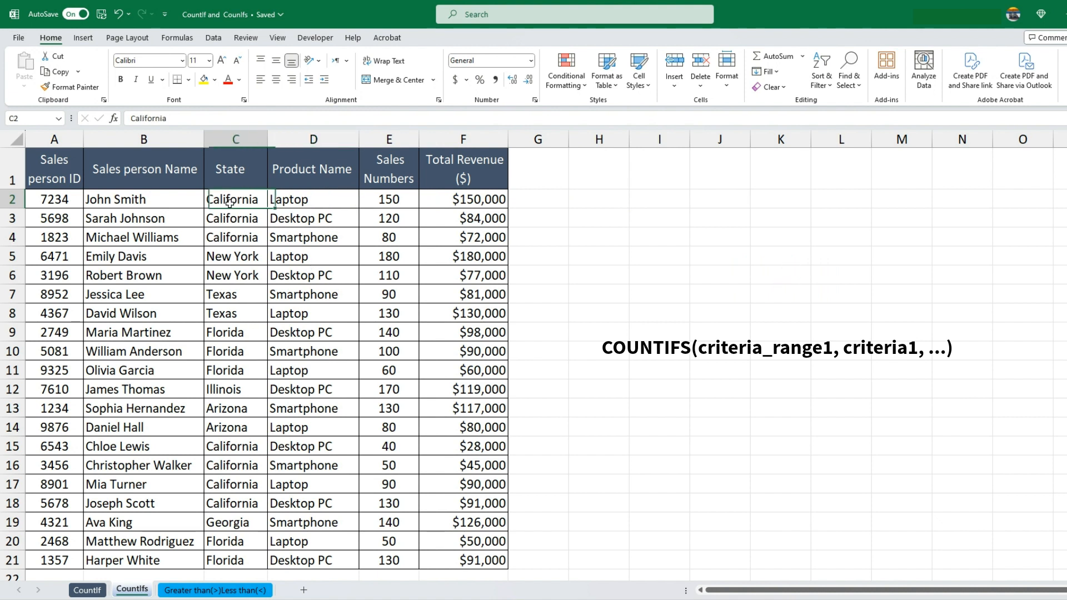
left_click(285, 202)
left_click(296, 234)
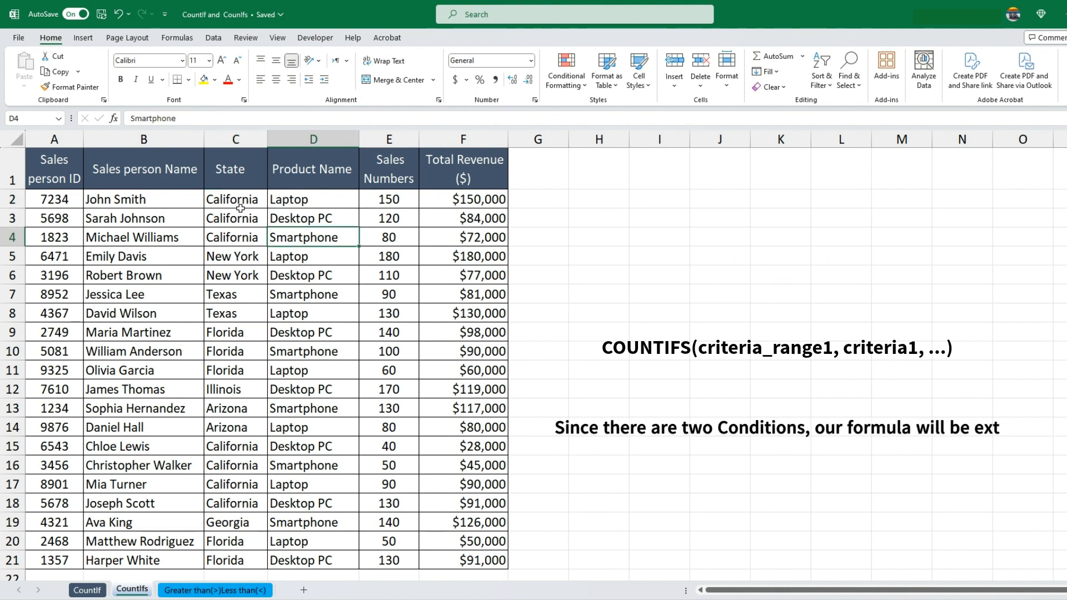
left_click(235, 139)
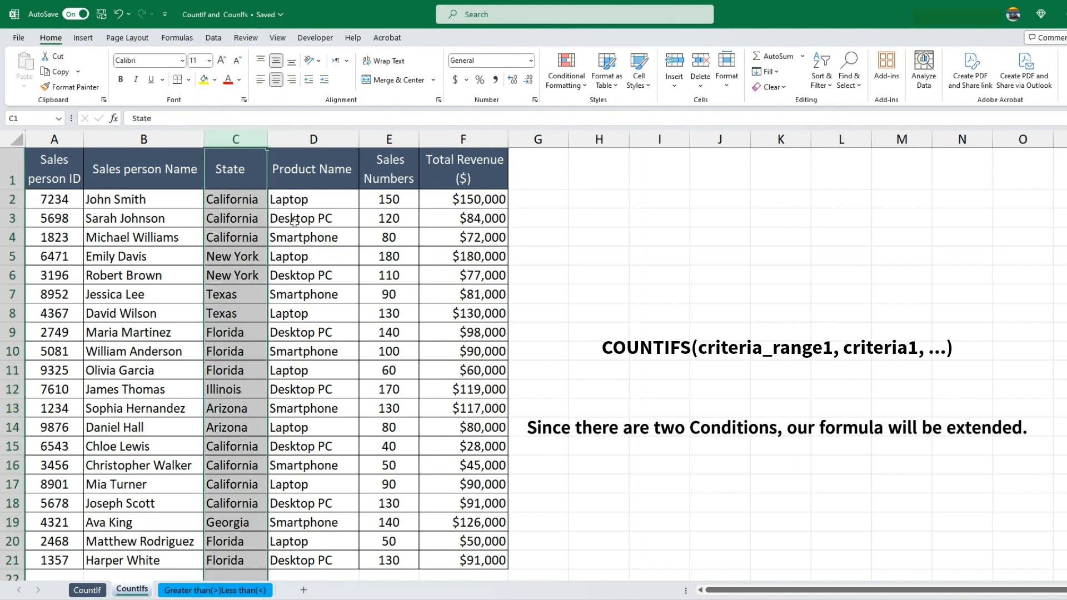
left_click(322, 198)
left_click(327, 142)
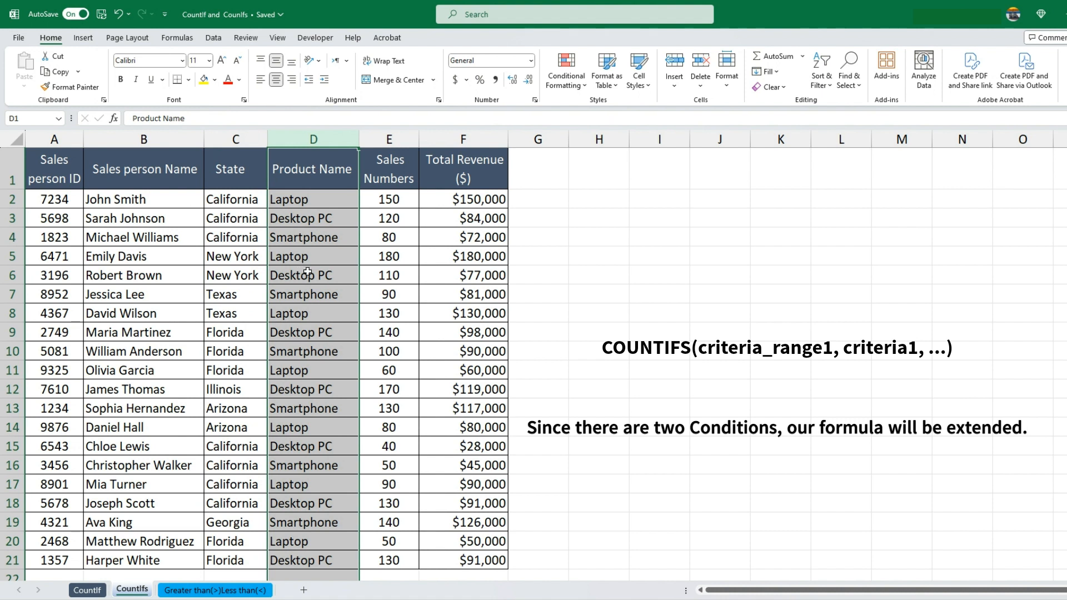
left_click(323, 168)
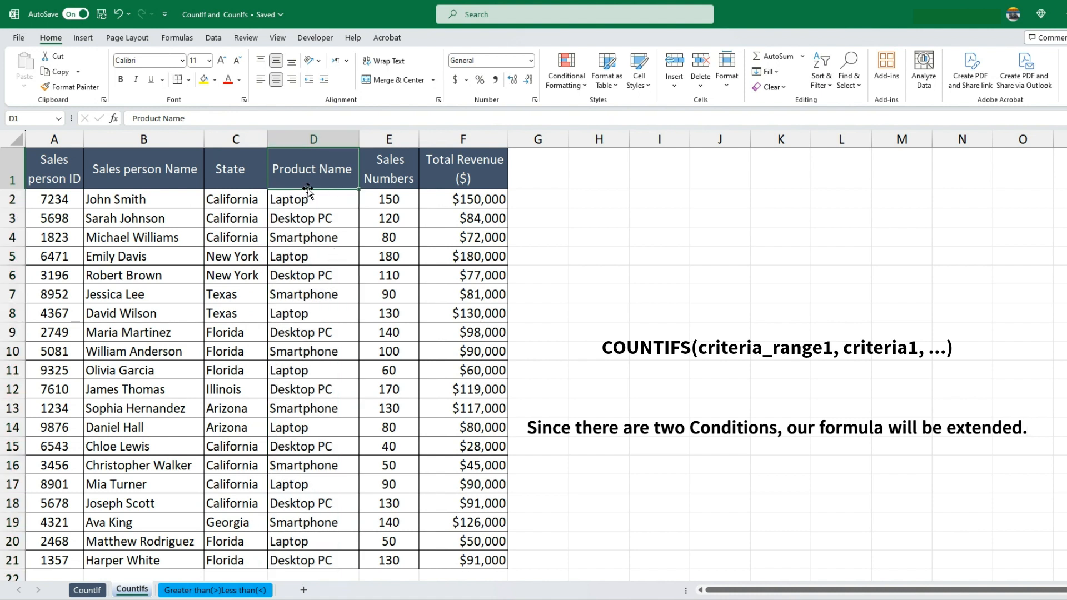
Start a COUNTIFS formula in cell H2 with the State cells C2:C21 as the first criteria range
left_click(591, 202)
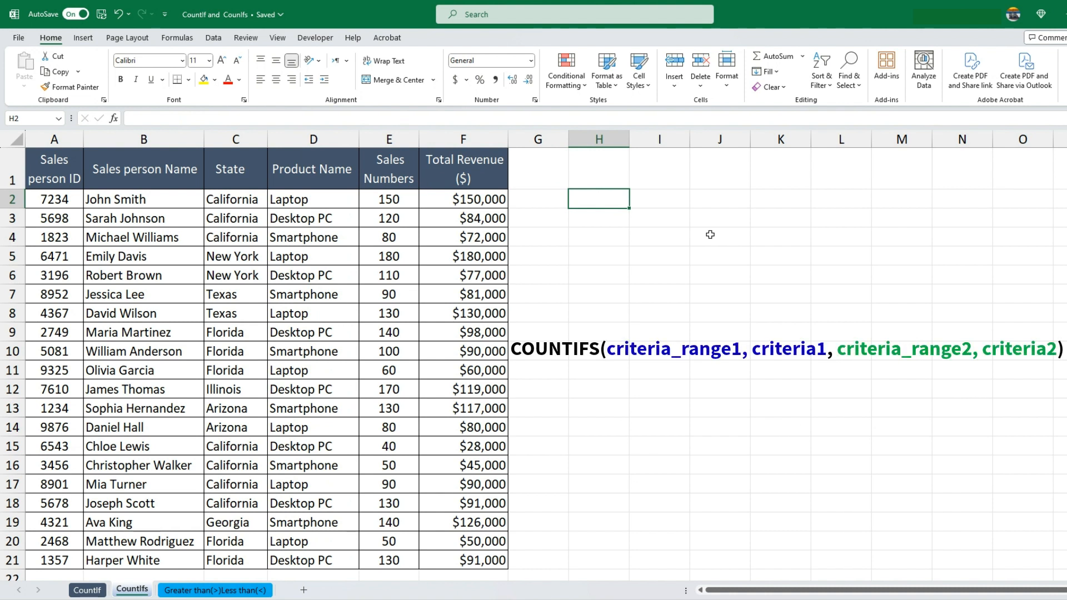
type("=count")
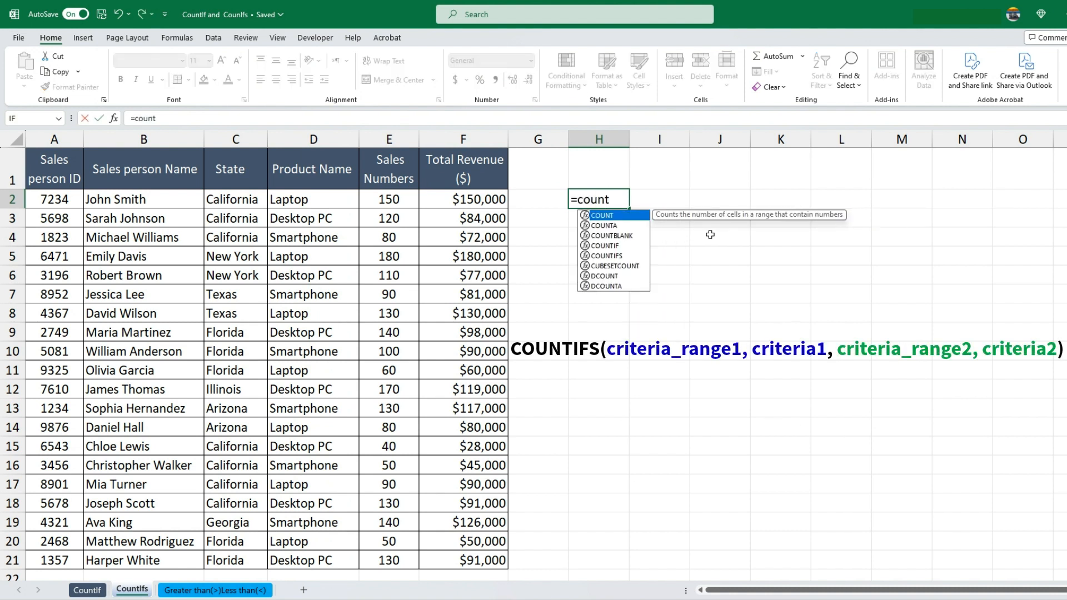
type("ifs")
key("Tab")
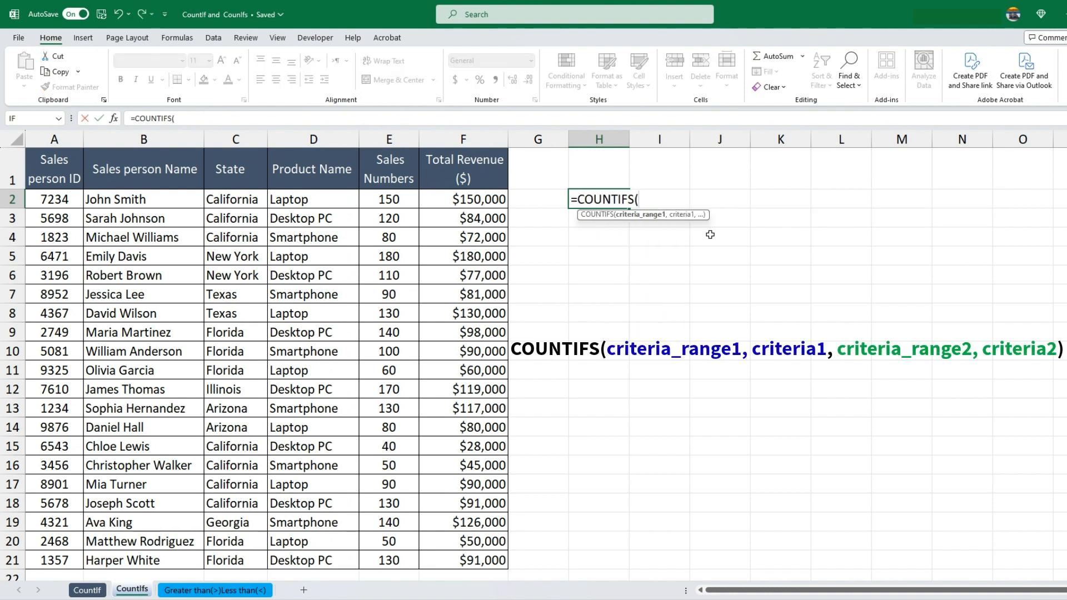
left_click(231, 201)
left_click_drag(231, 201, 246, 558)
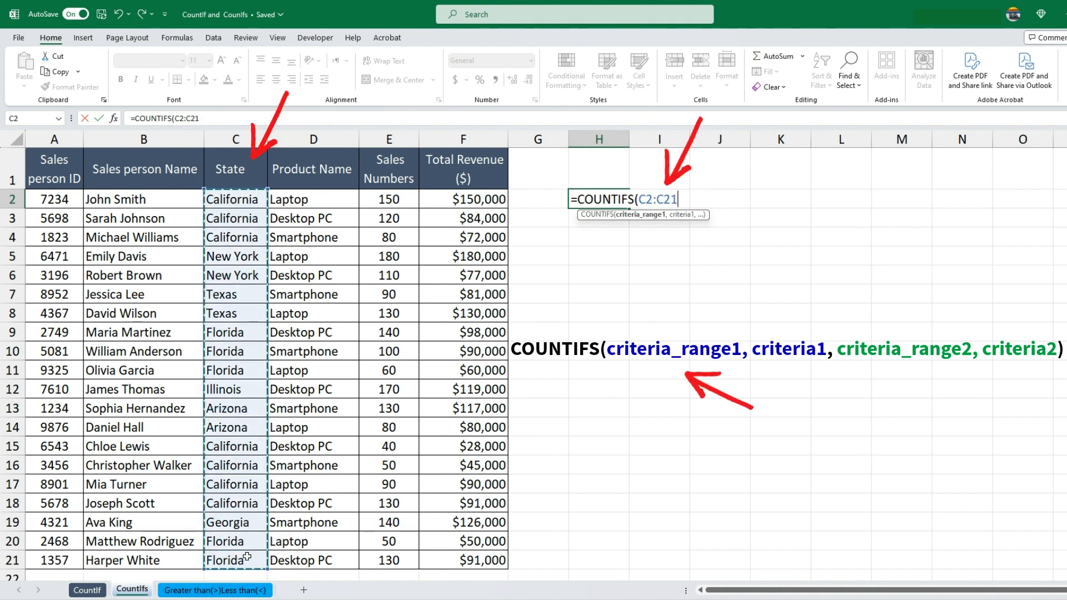
Set "California" as the first criterion of the COUNTIFS formula in H2
type(",\"")
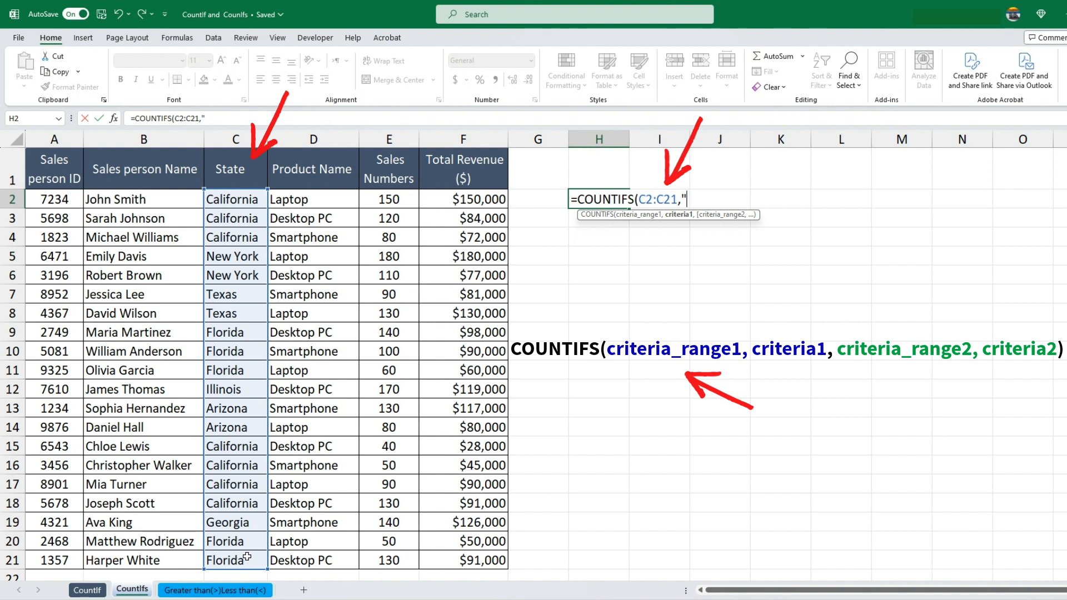
key("Caps_Lock")
type("C")
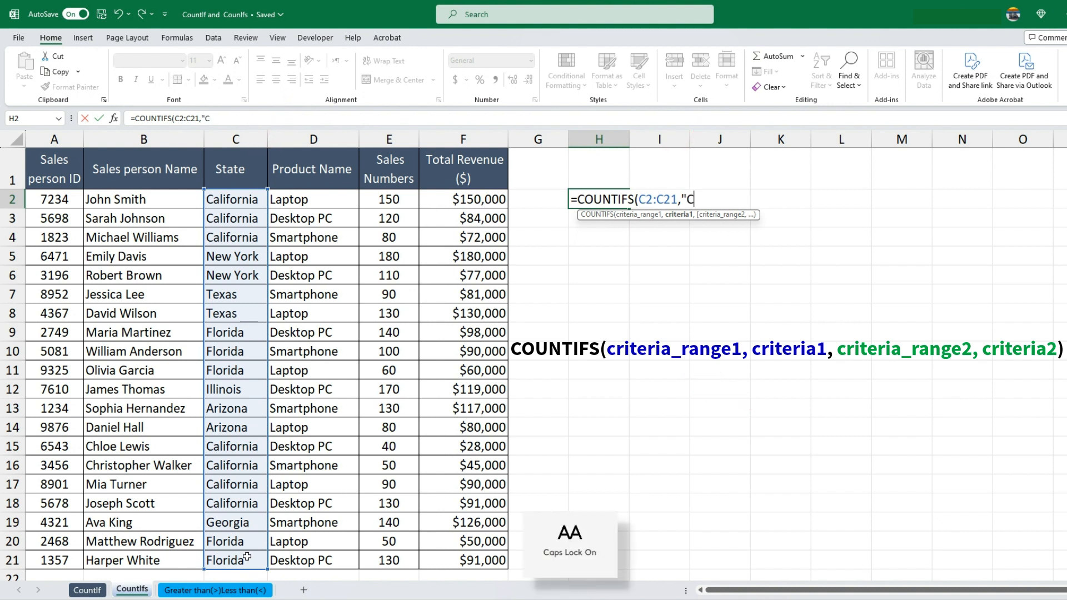
key("Caps_Lock")
type("aliforni")
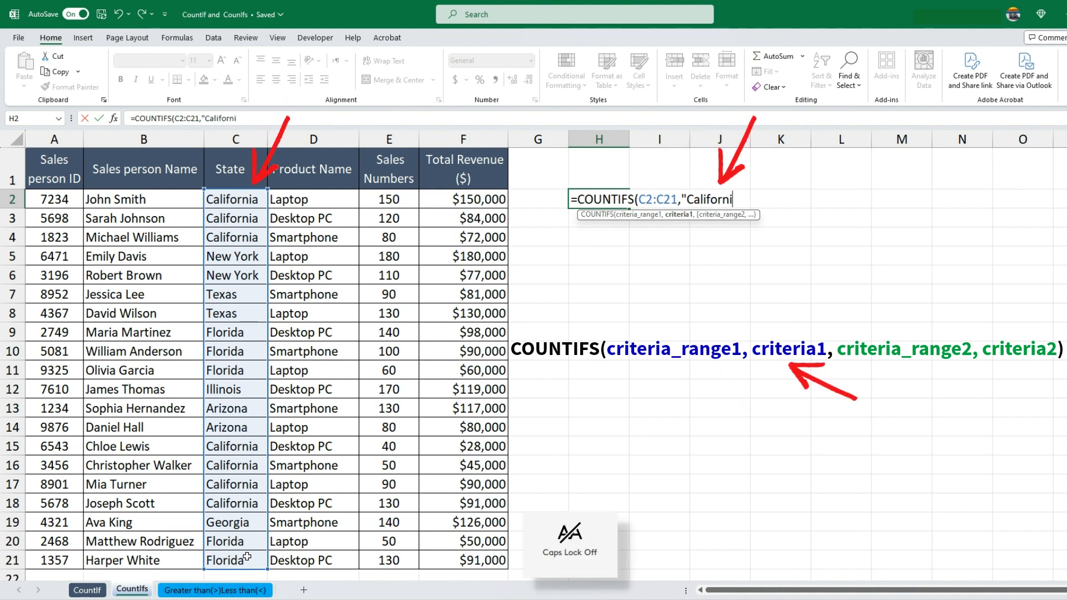
type("a")
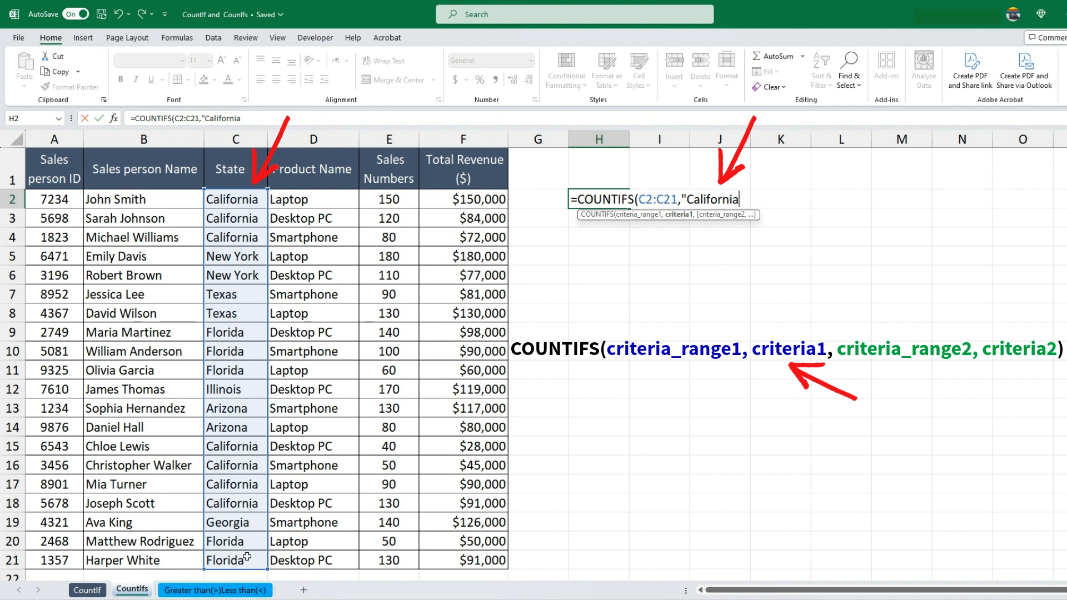
type("\",")
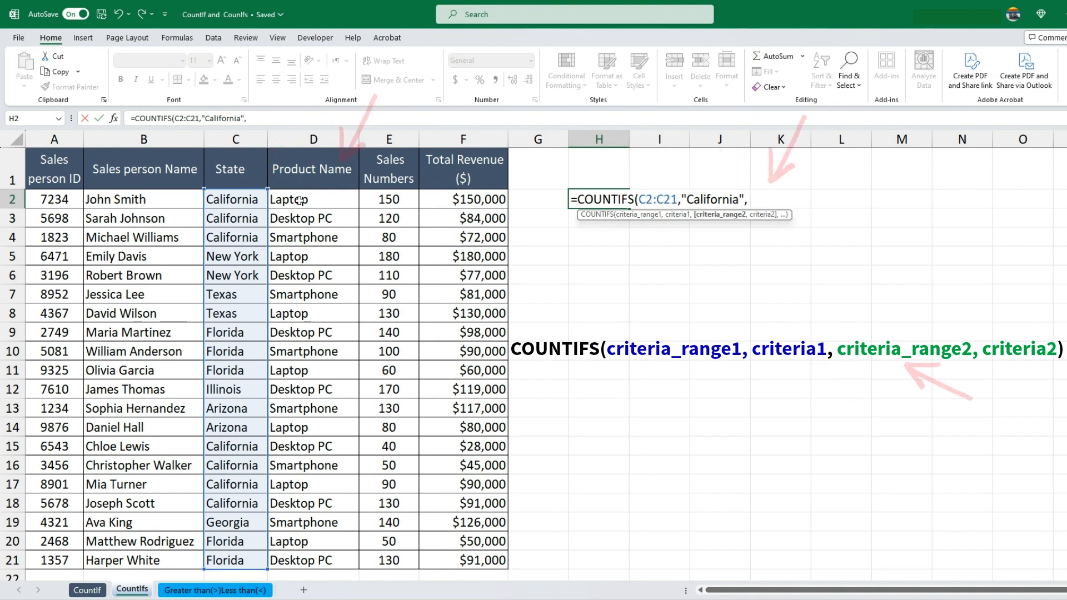
Add the Product Name cells D2:D21 with the criterion "Laptop" as the second condition and complete the COUNTIFS formula in H2
left_click_drag(300, 201, 317, 554)
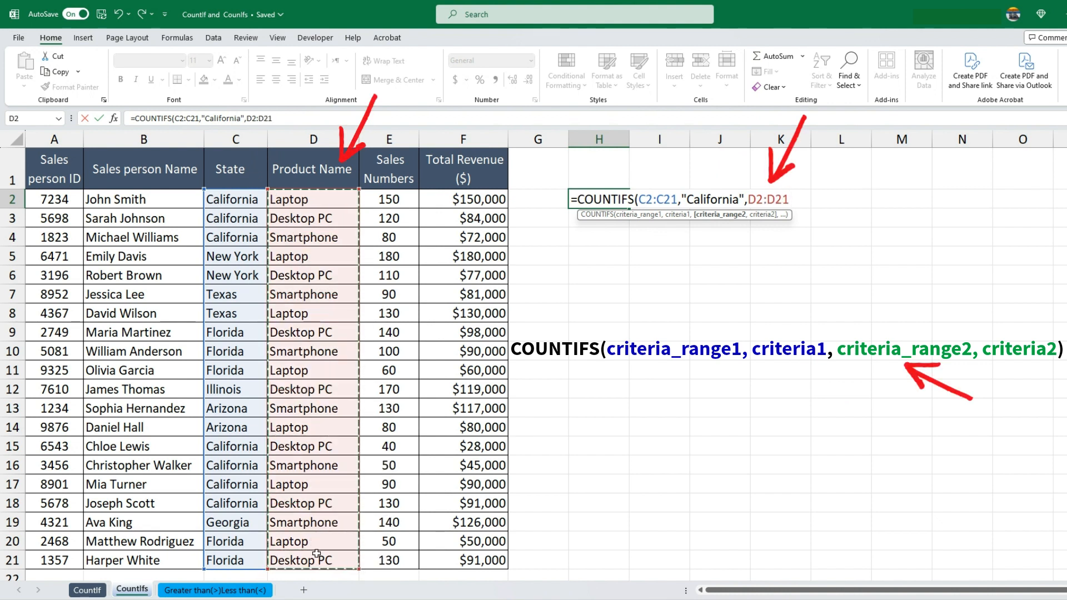
type(",\"")
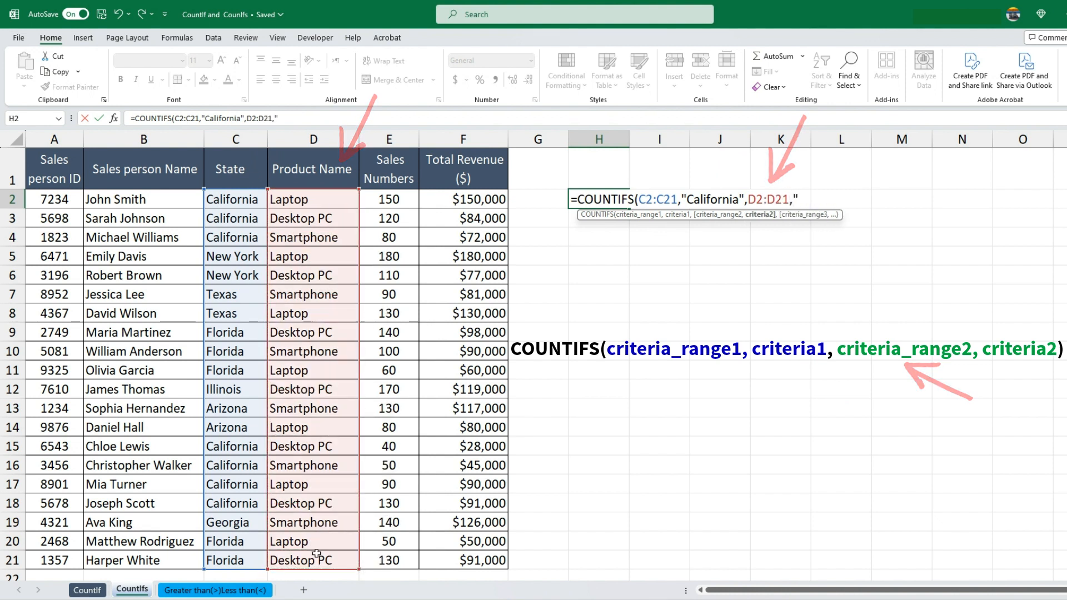
type("L")
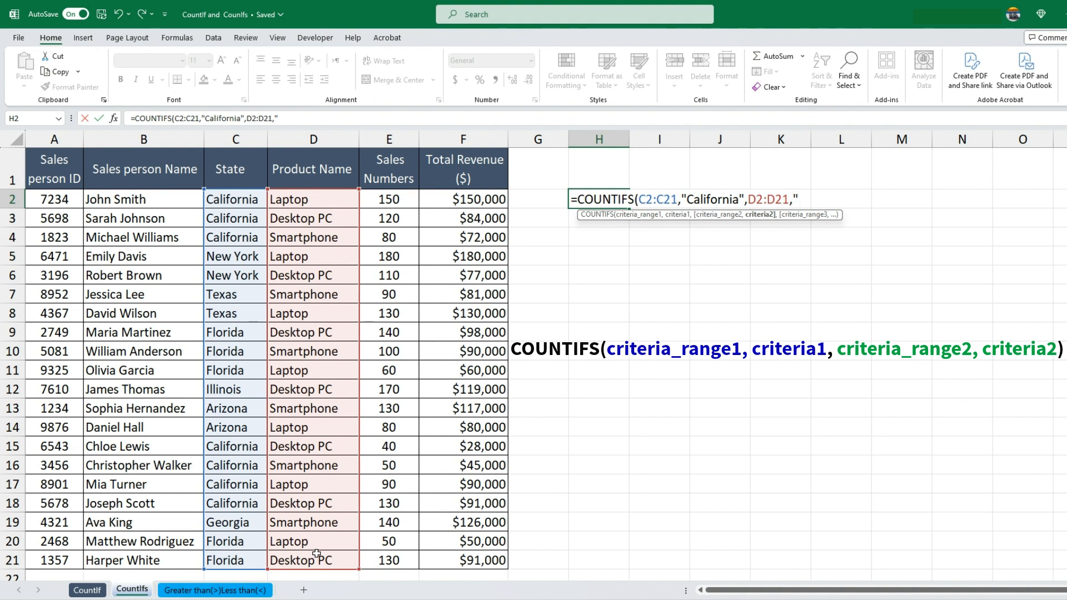
key("Caps_Lock")
type("aptop")
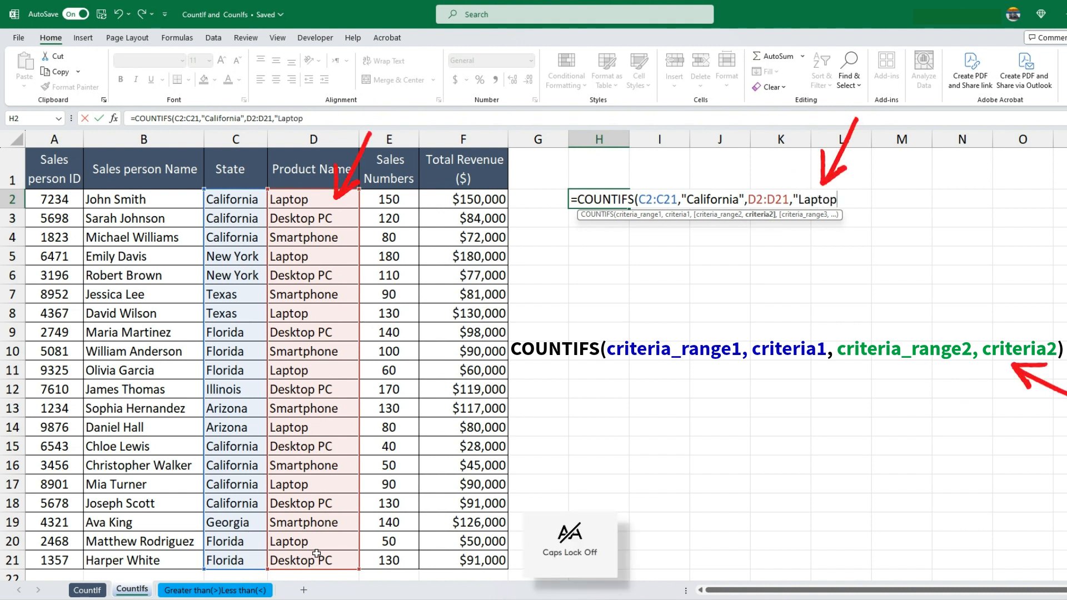
type("\")")
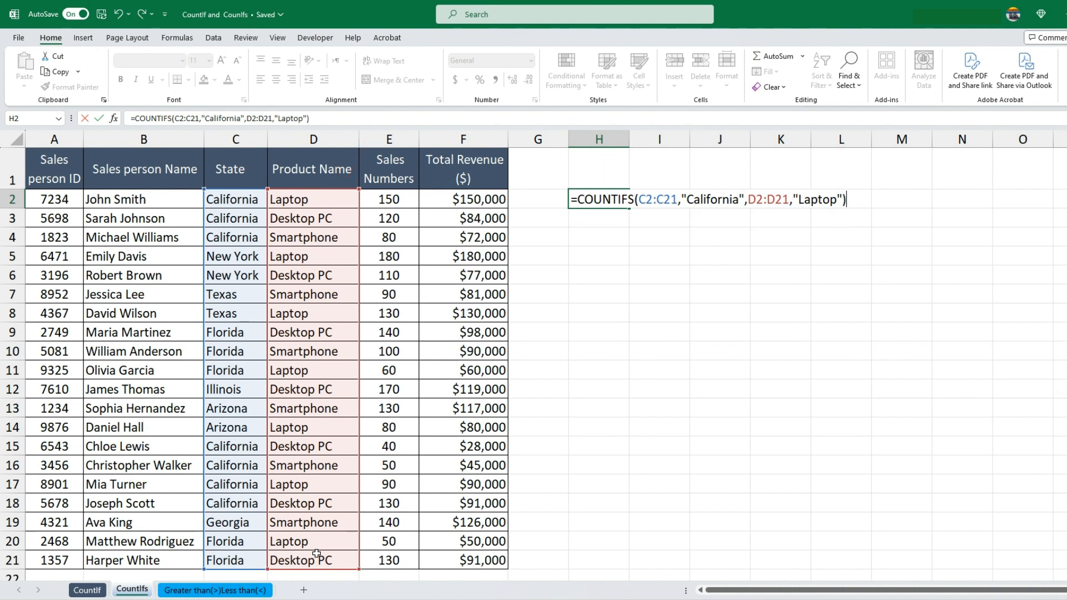
key("Return")
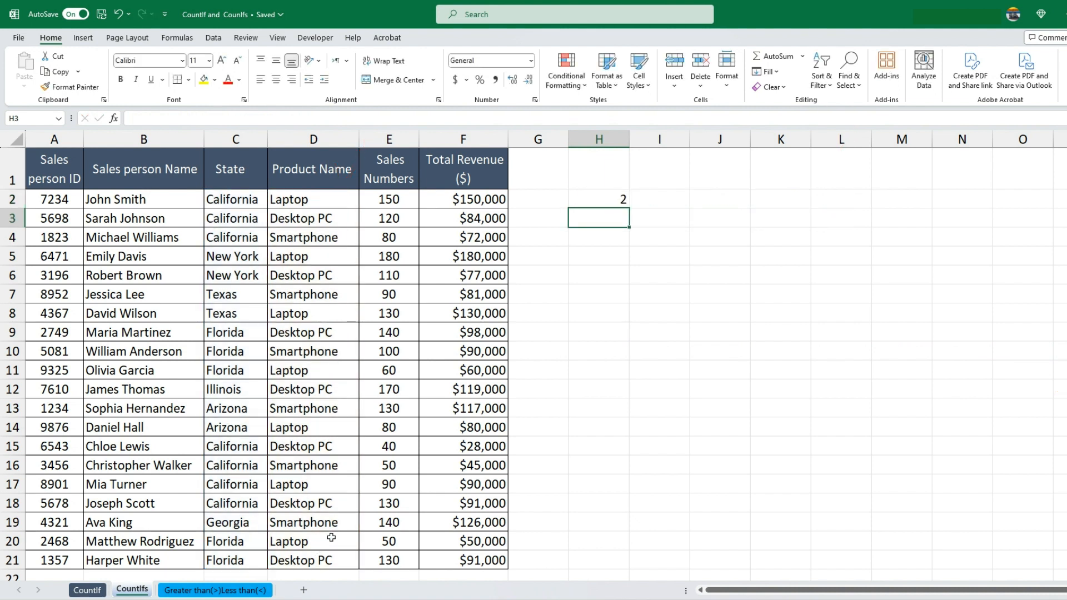
left_click(625, 202)
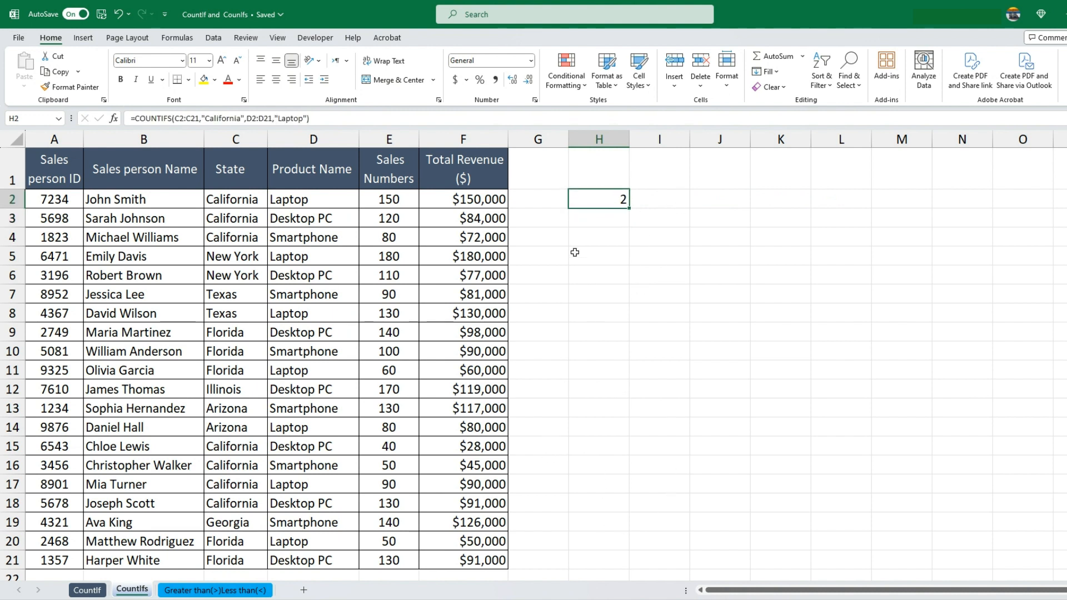
Start a COUNTIFS formula in cell H4 with the State cells C2:C21 and "Florida" as the first condition
left_click(599, 235)
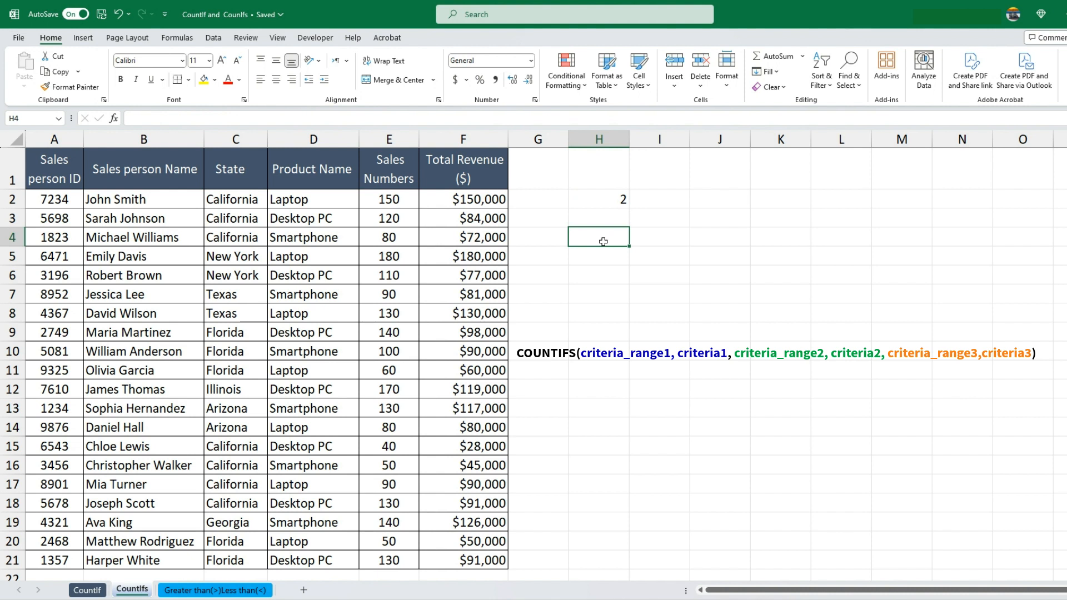
type("=countif")
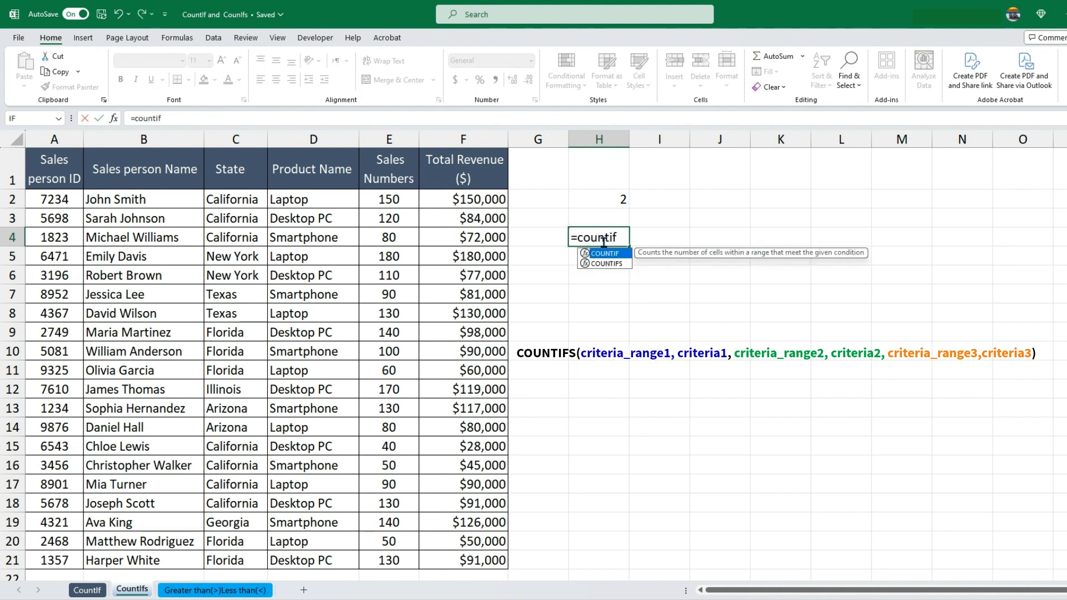
type("s")
key("Tab")
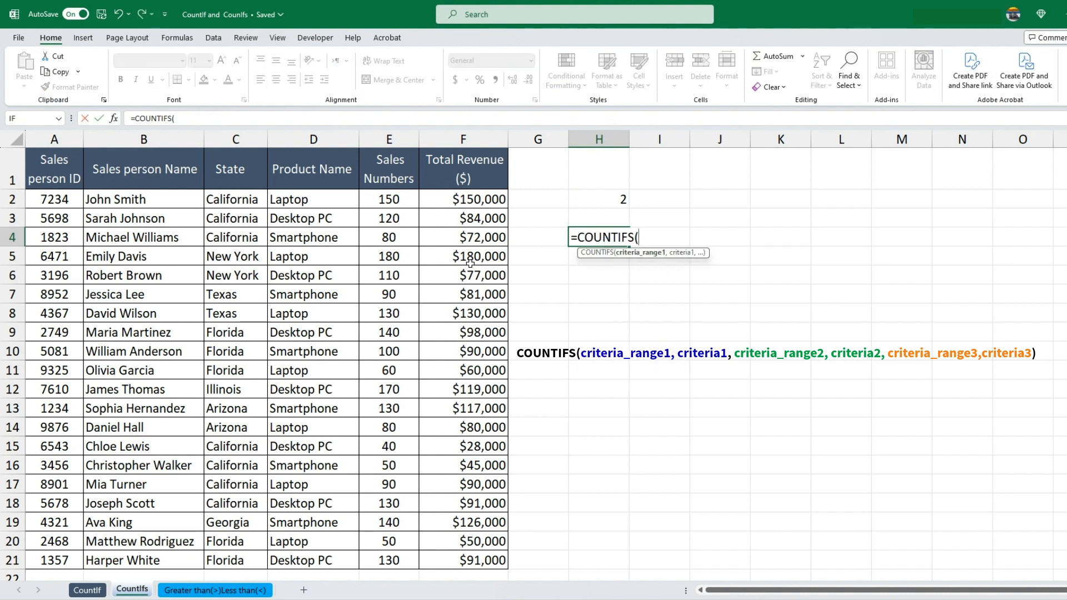
left_click_drag(231, 200, 214, 554)
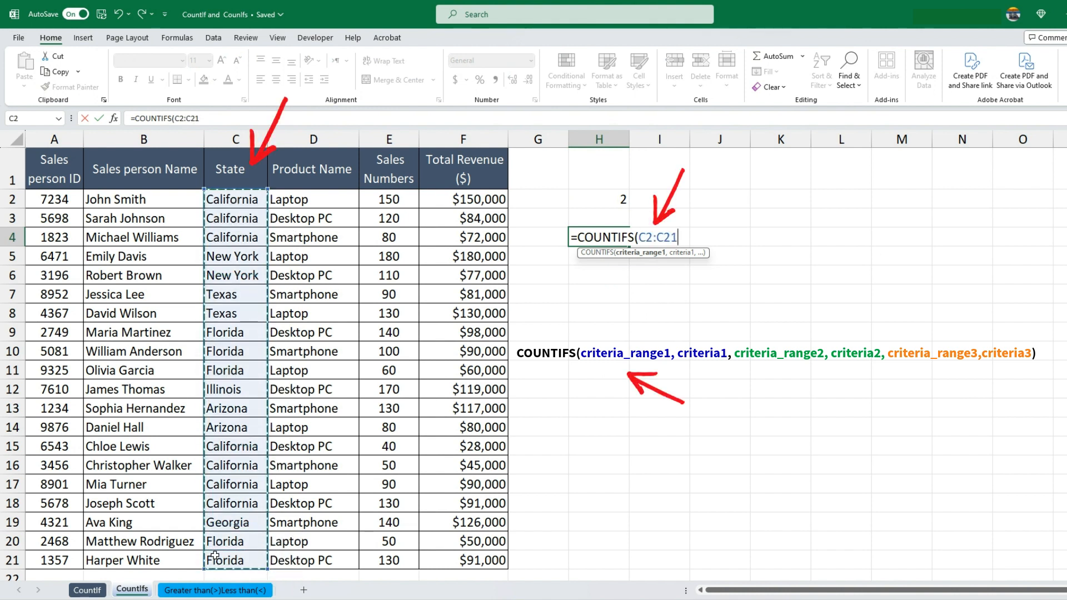
type(",")
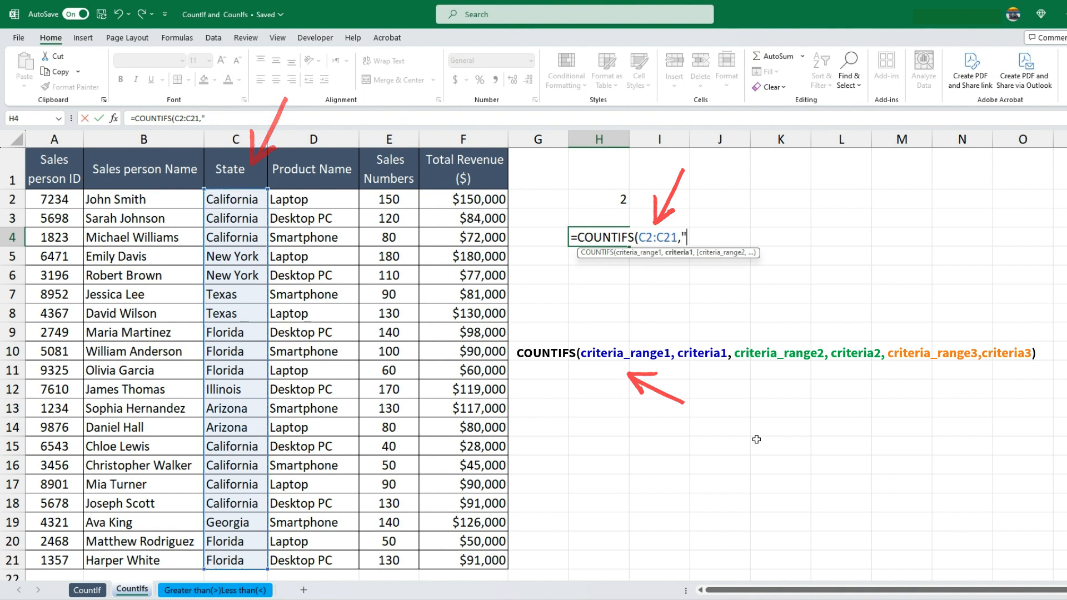
type("\"")
key("Caps_Lock")
type("F")
key("Caps_Lock")
type("lorida\",")
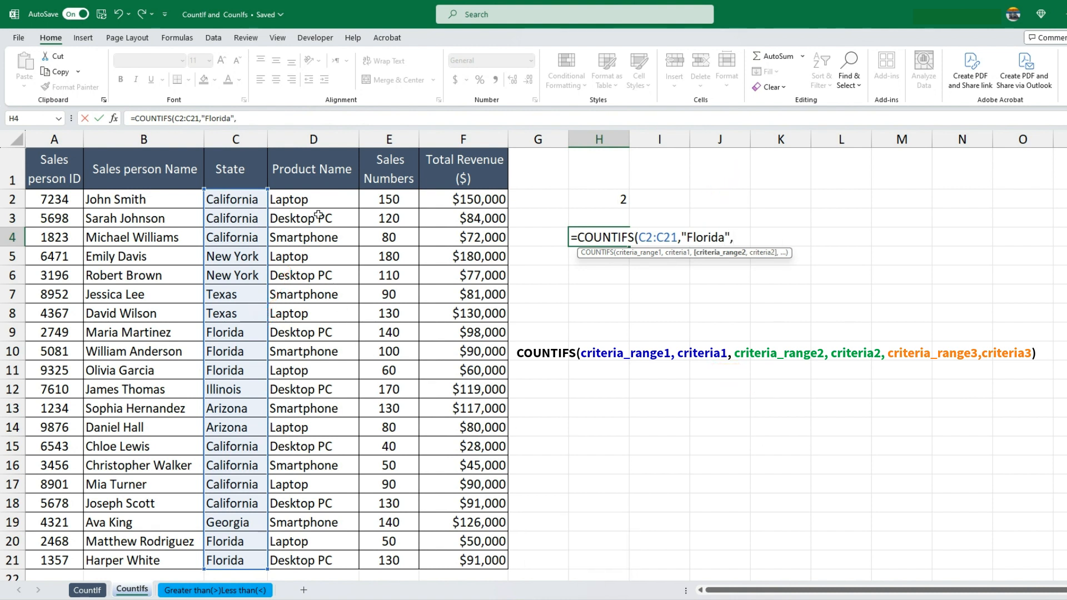
Add the Product Name cells D2:D21 with the criterion "Desktop PC" as the second condition of the H4 formula
left_click_drag(314, 200, 315, 559)
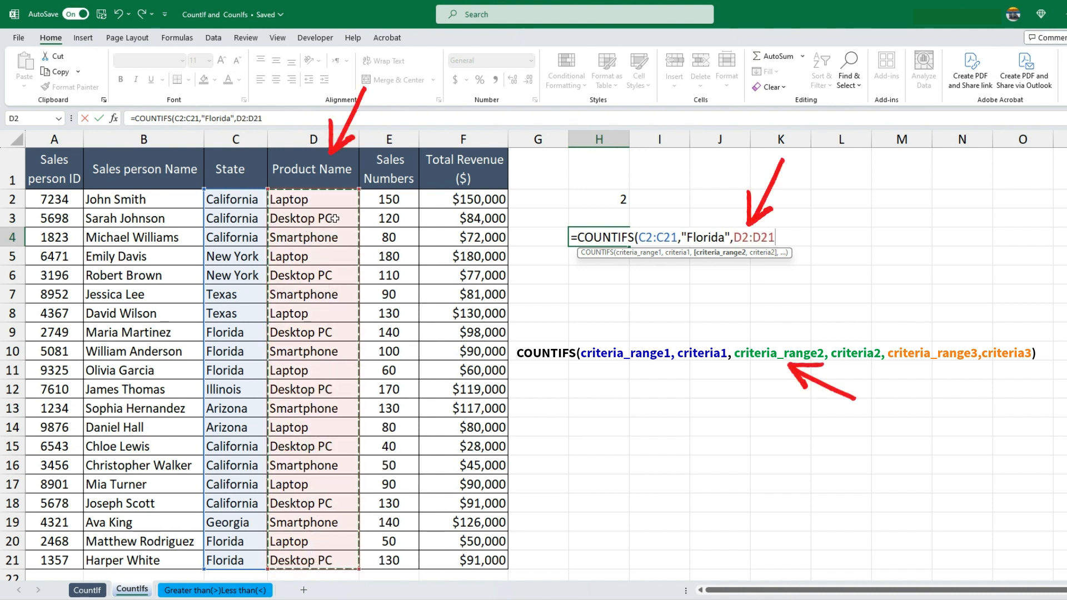
type(",")
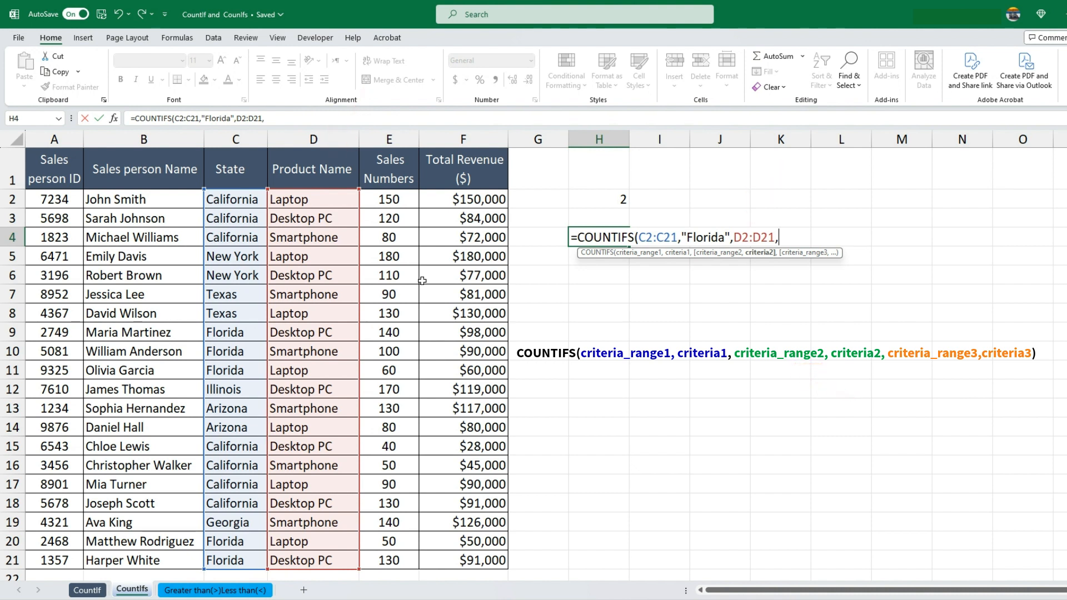
type("\"D")
key("Caps_Lock")
type("esk")
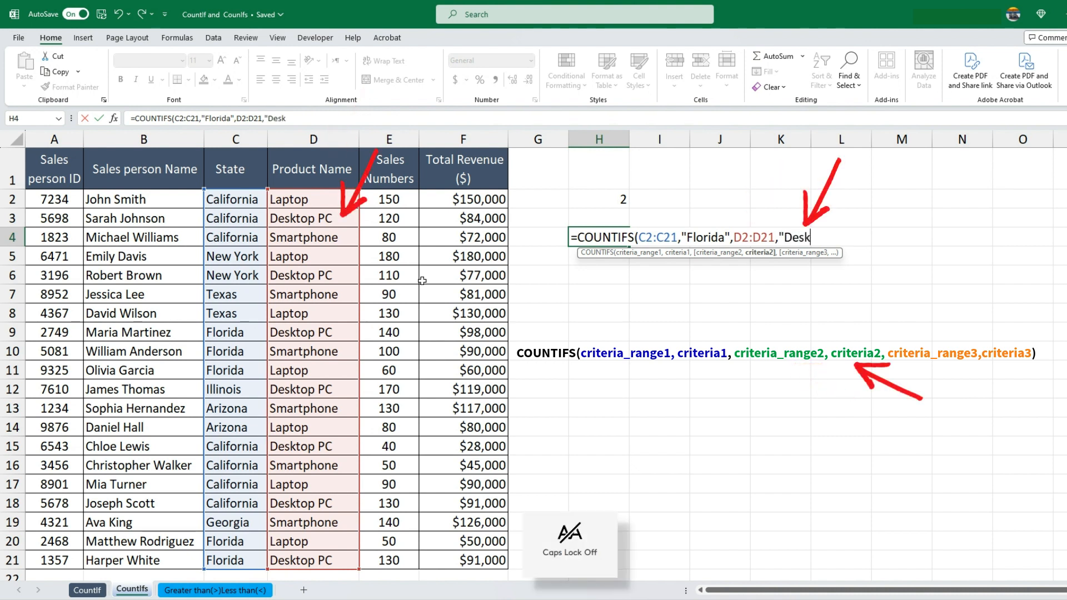
type("top")
key("Caps_Lock")
type("PC\"")
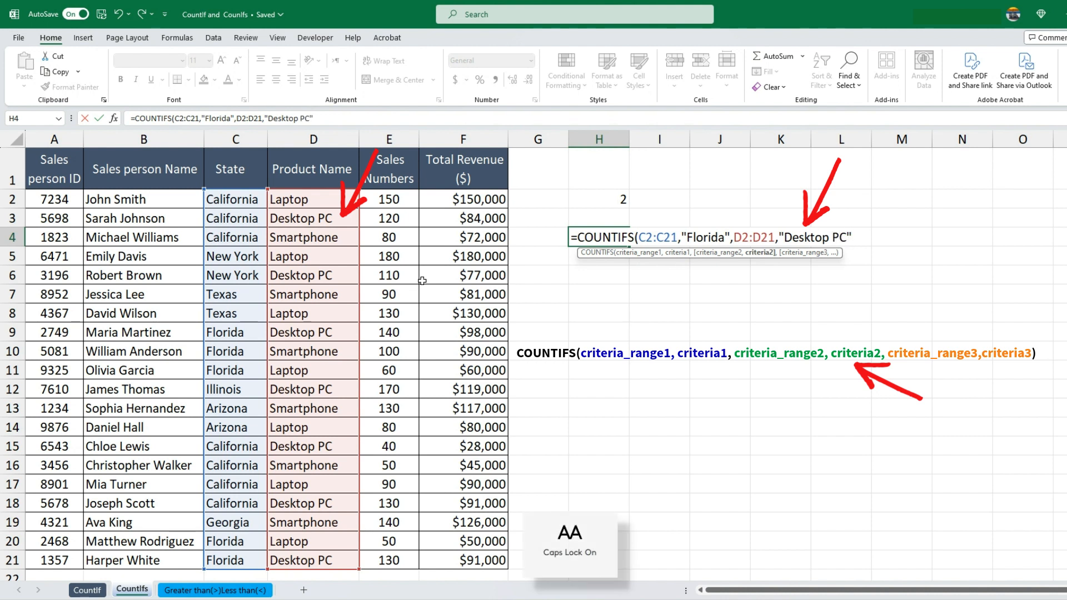
type(",")
Add the Sales Numbers cells E2:E21 with the criterion ">100" as the third condition and complete the COUNTIFS formula in H4
left_click_drag(389, 199, 370, 558)
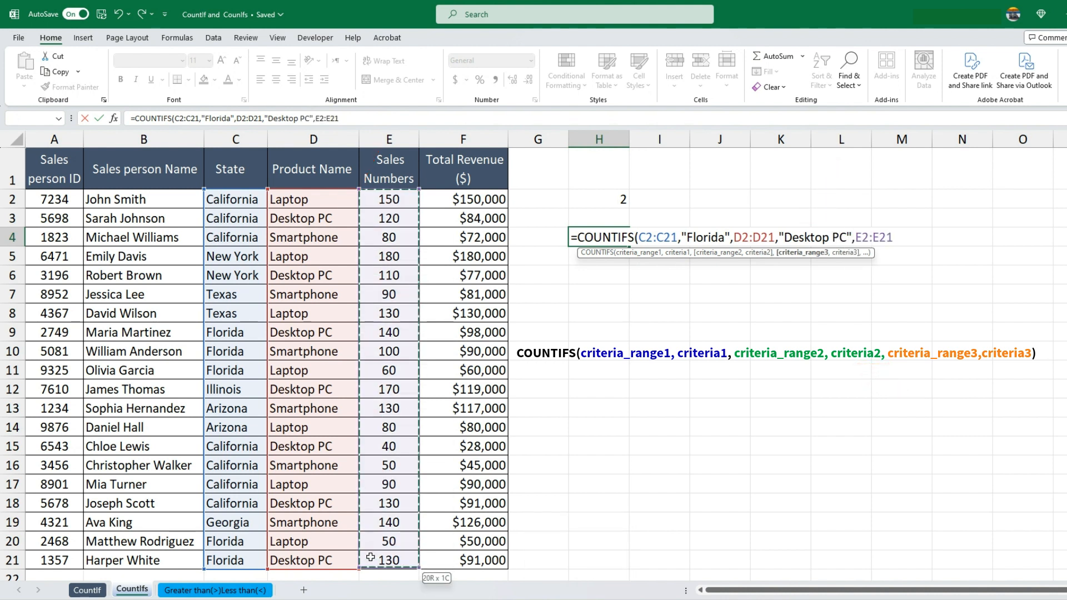
type(",")
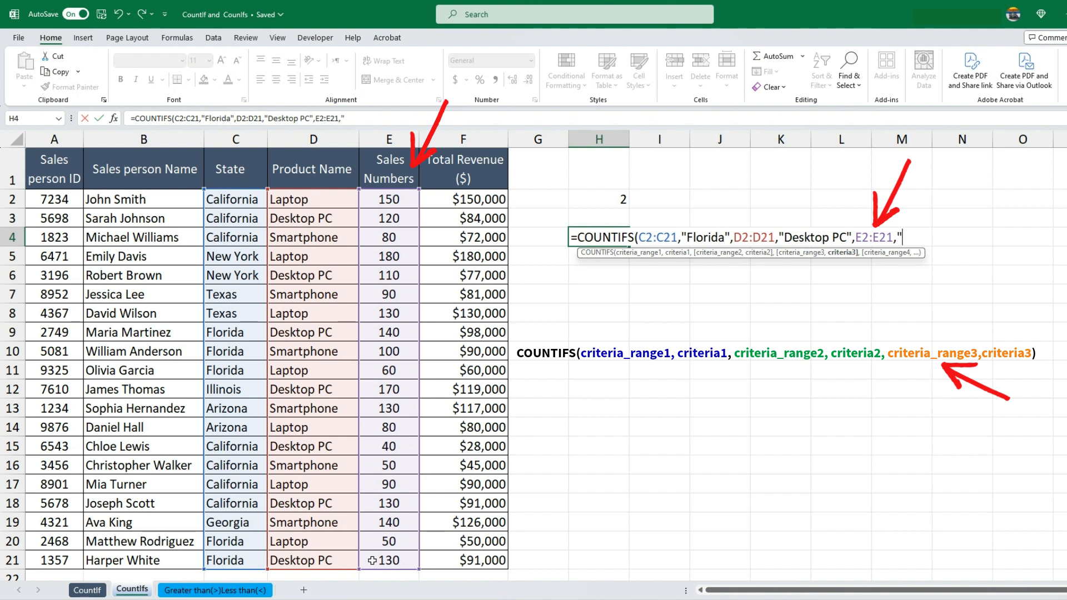
type("\">")
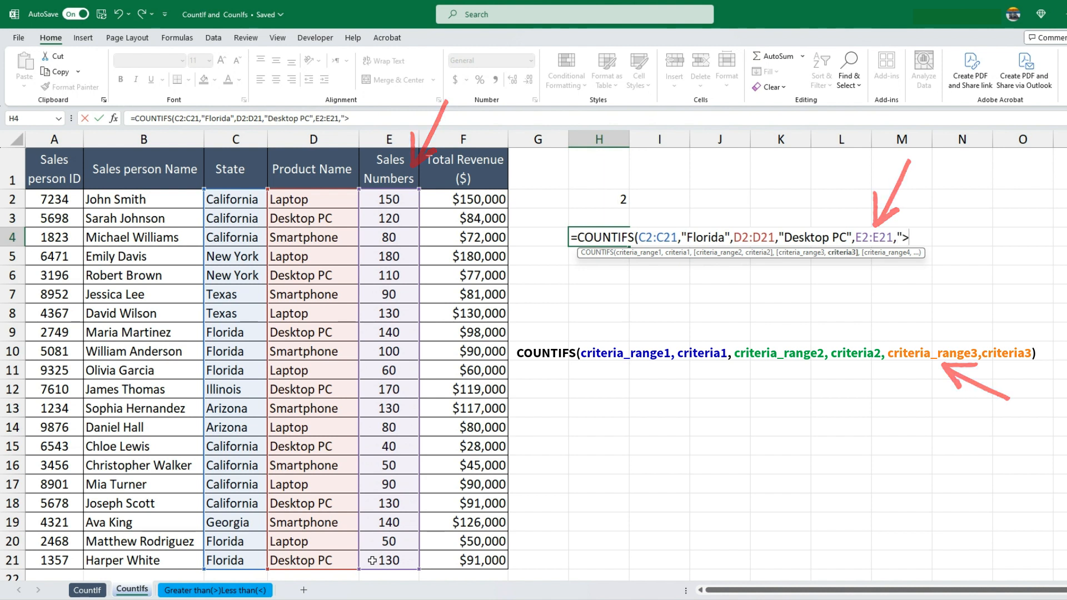
type("100")
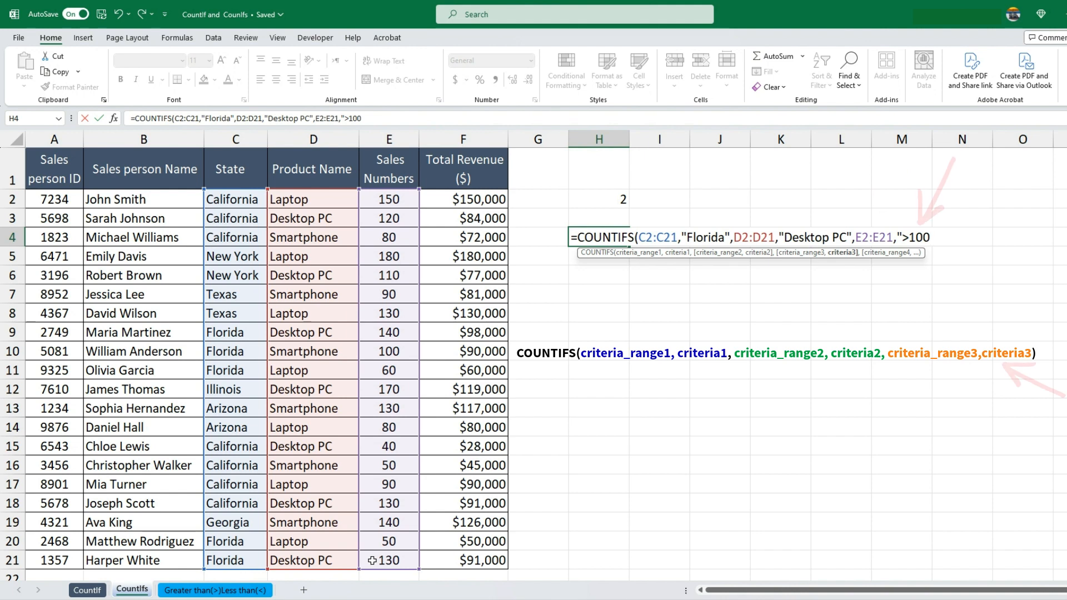
type("\"")
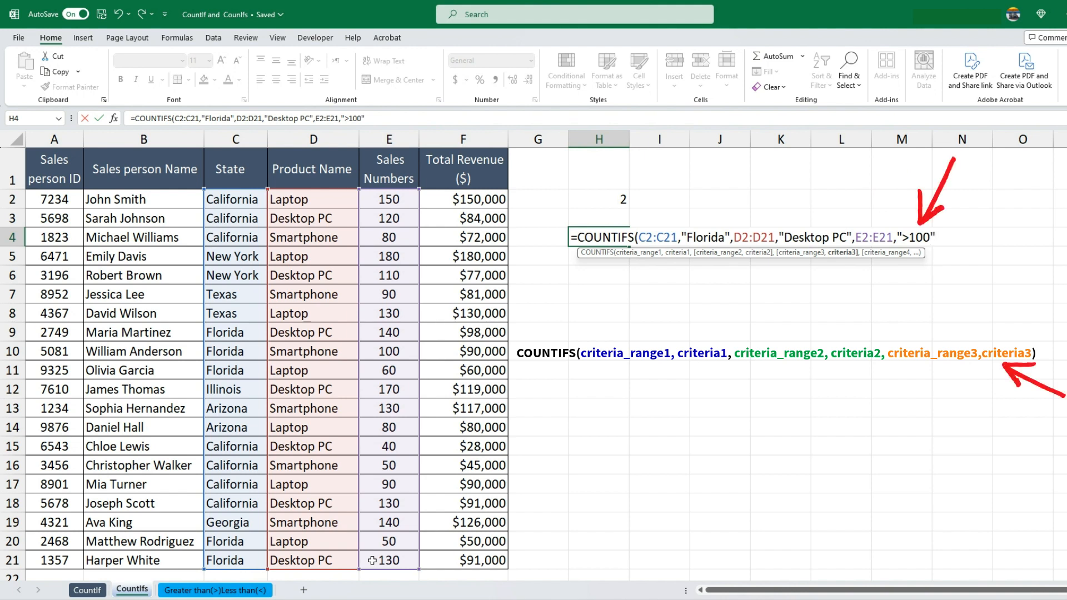
type(")")
key("Return")
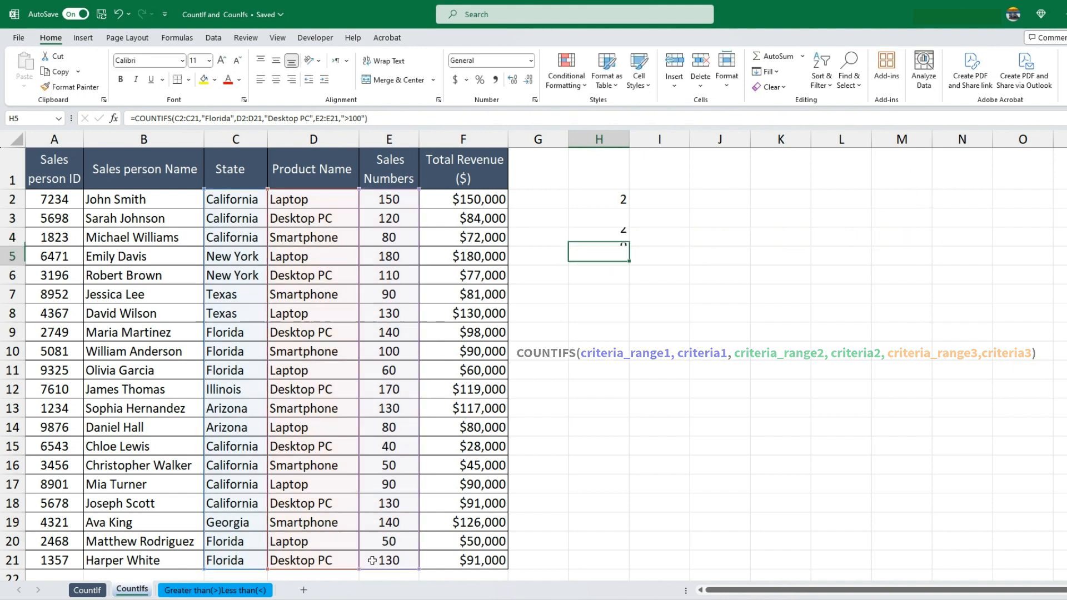
left_click(621, 233)
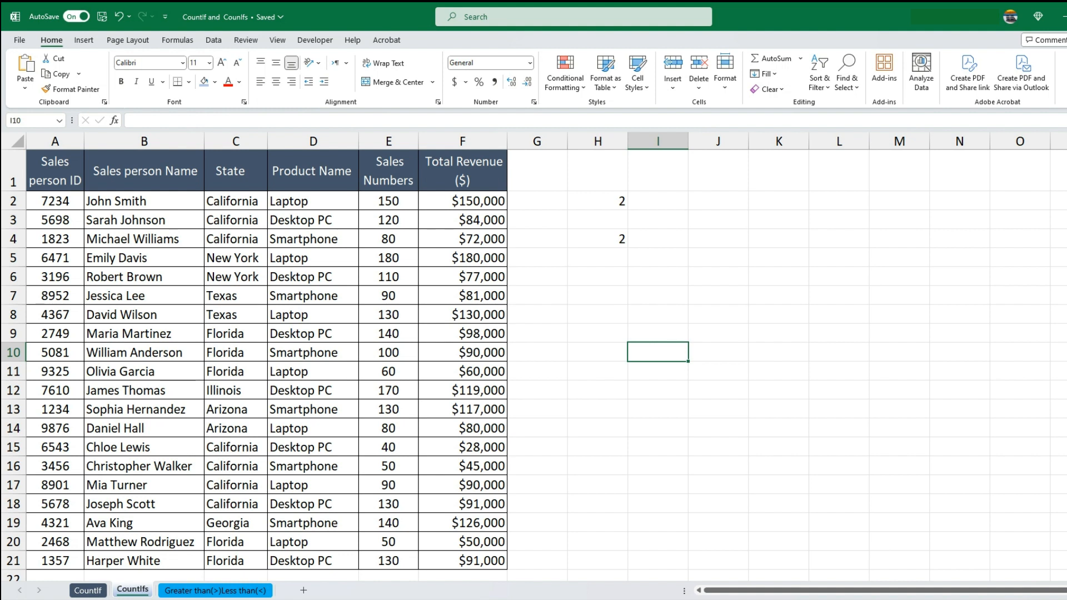
left_click(617, 243)
Switch to the Greater than(>)Less than(<) sheet and select the Total Revenue ($) header cell F1
left_click(469, 184)
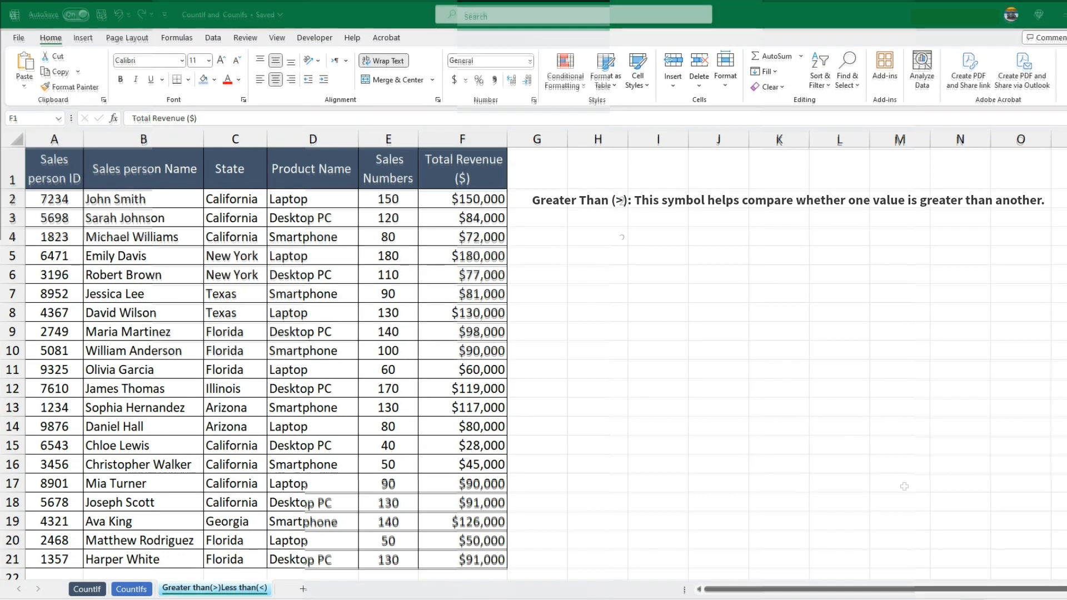
left_click(440, 169)
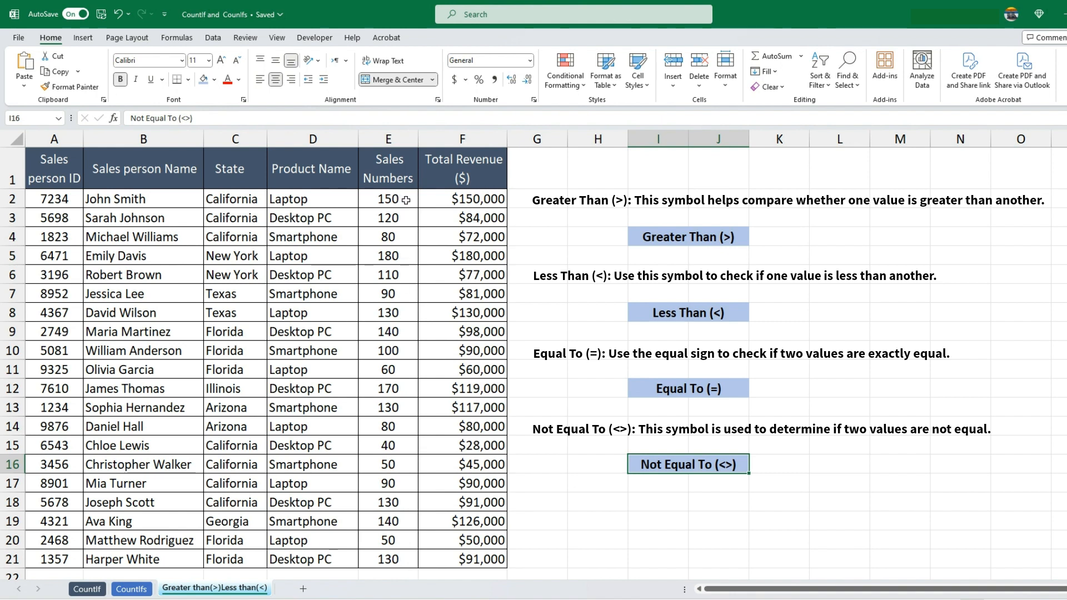
Enter =COUNTIF(E2:E21,">150") in cell K4 beside the Greater Than (>) label to count Sales Numbers above 150
left_click(778, 236)
type("=COUNT")
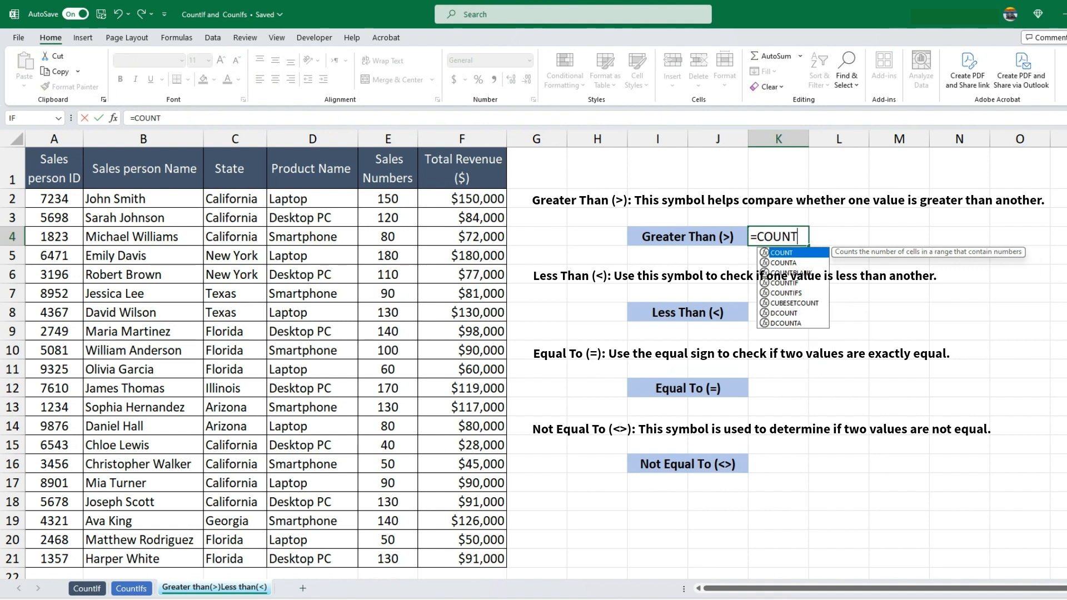
type("IF(E2:E21,")
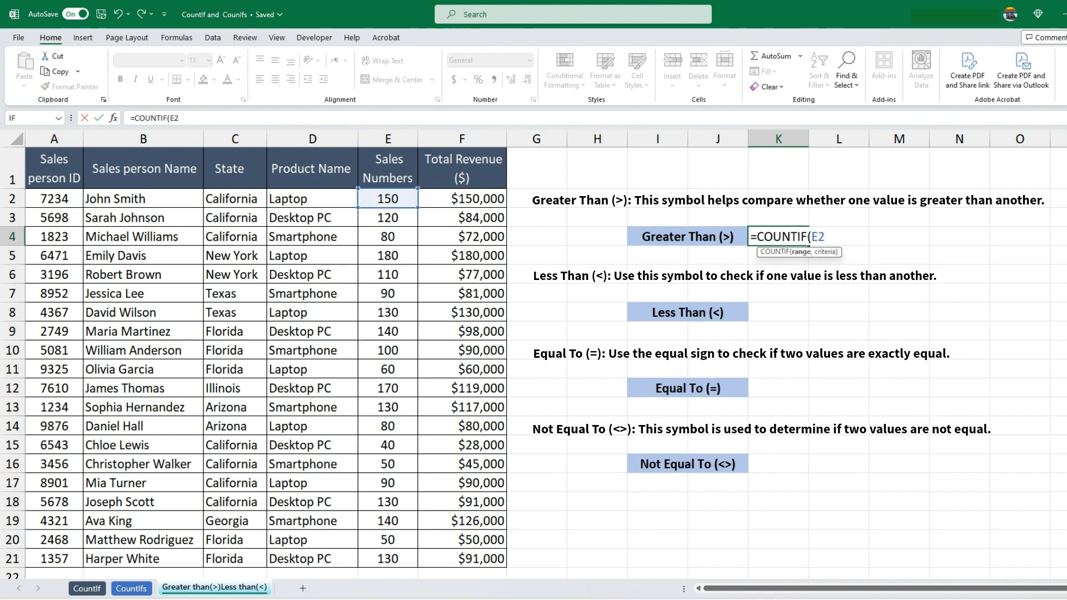
type("\"")
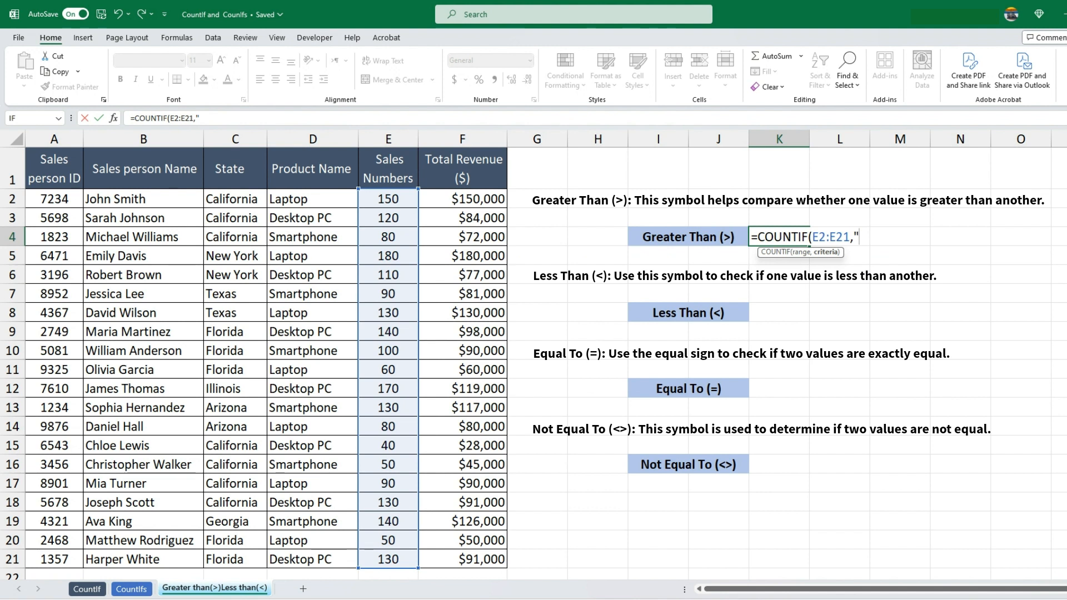
type(">150\")")
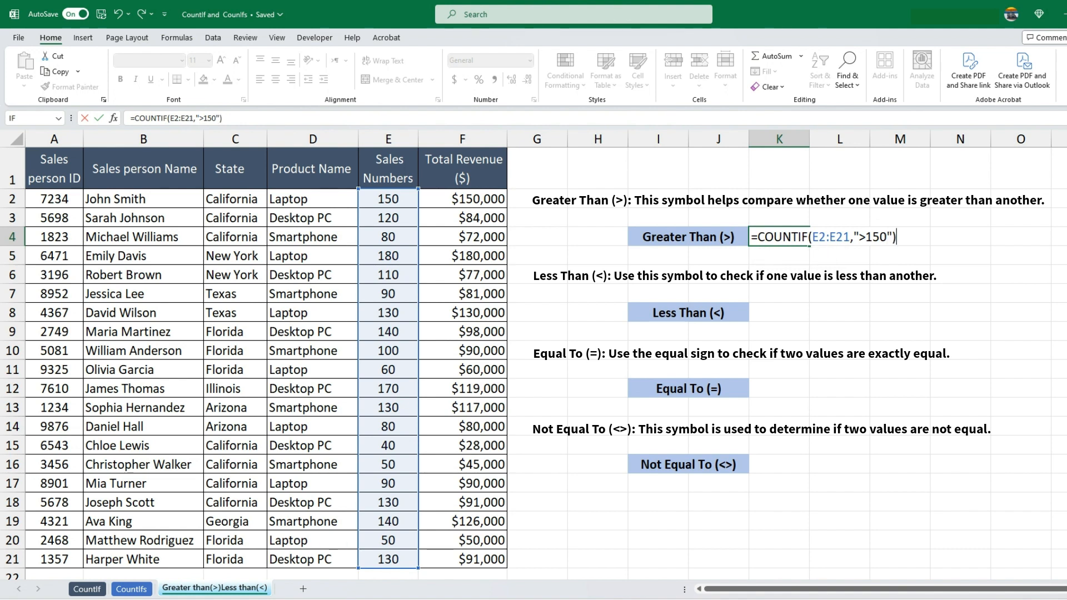
key("Return")
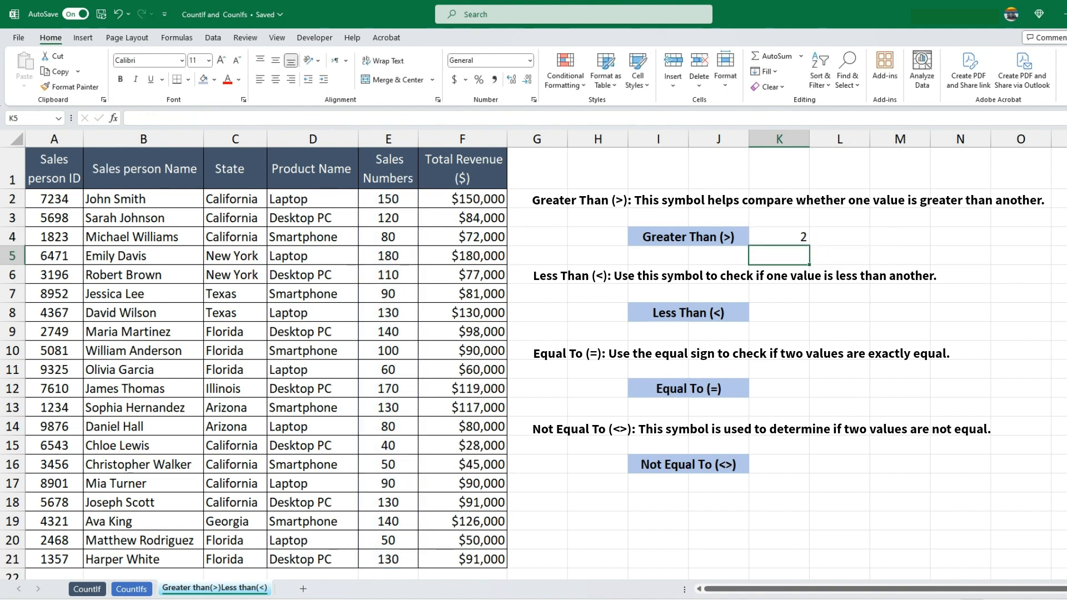
Enter =COUNTIF(E2:E21,"<150") in cell K8 beside the Less Than (<) label to count Sales Numbers below 150
left_click(790, 313)
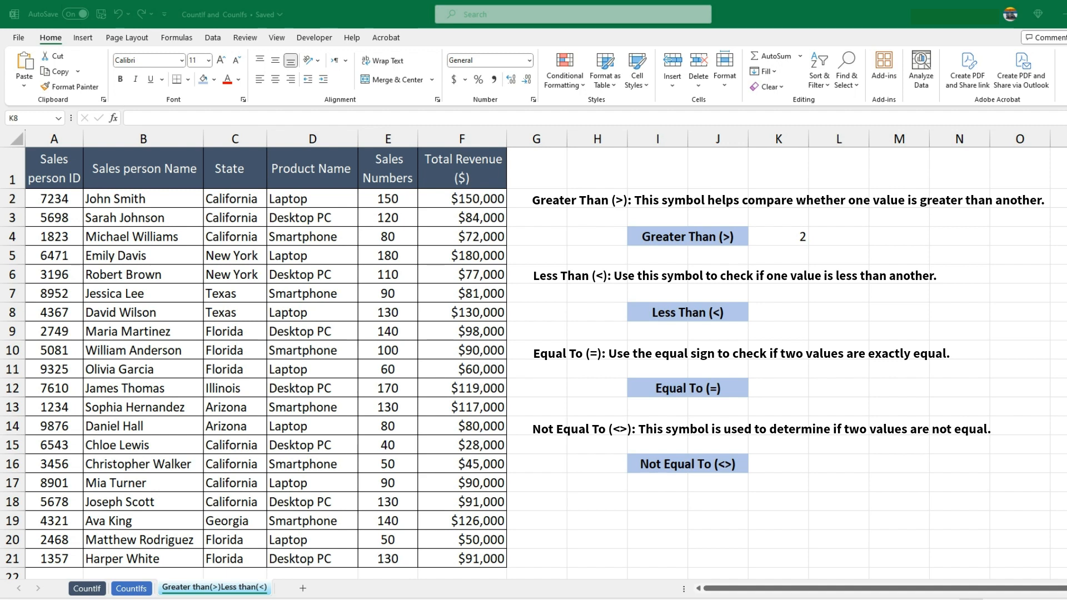
type("=CO")
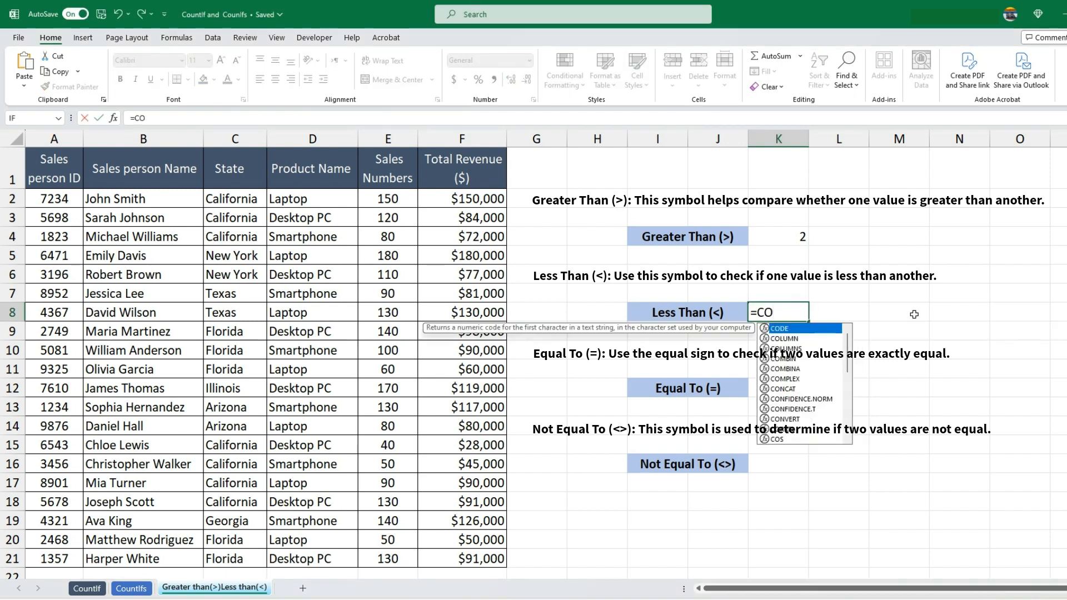
type("UNTIF(")
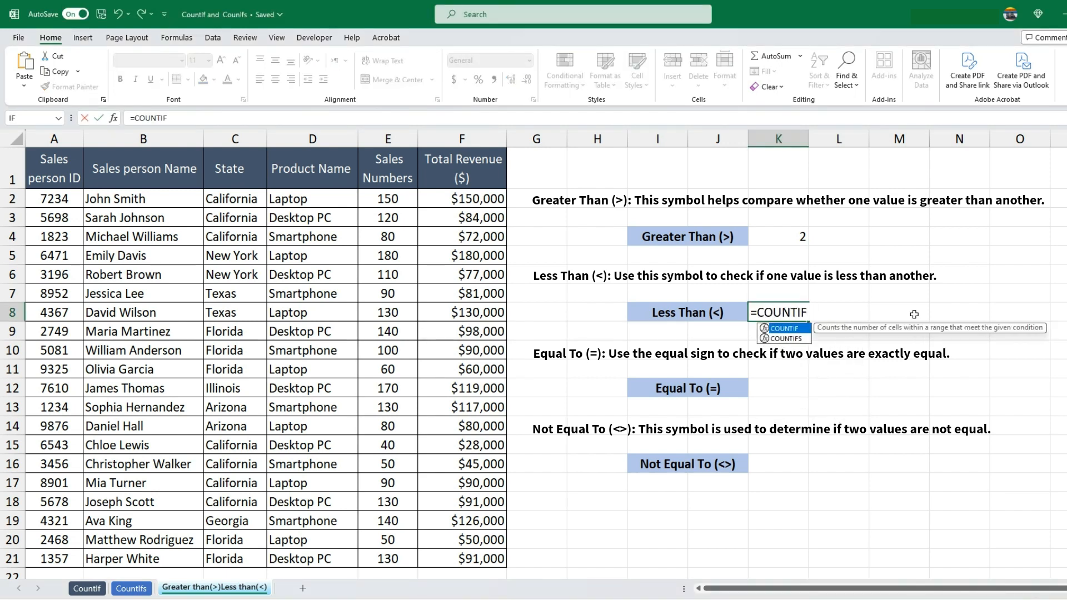
type("E2:E21,")
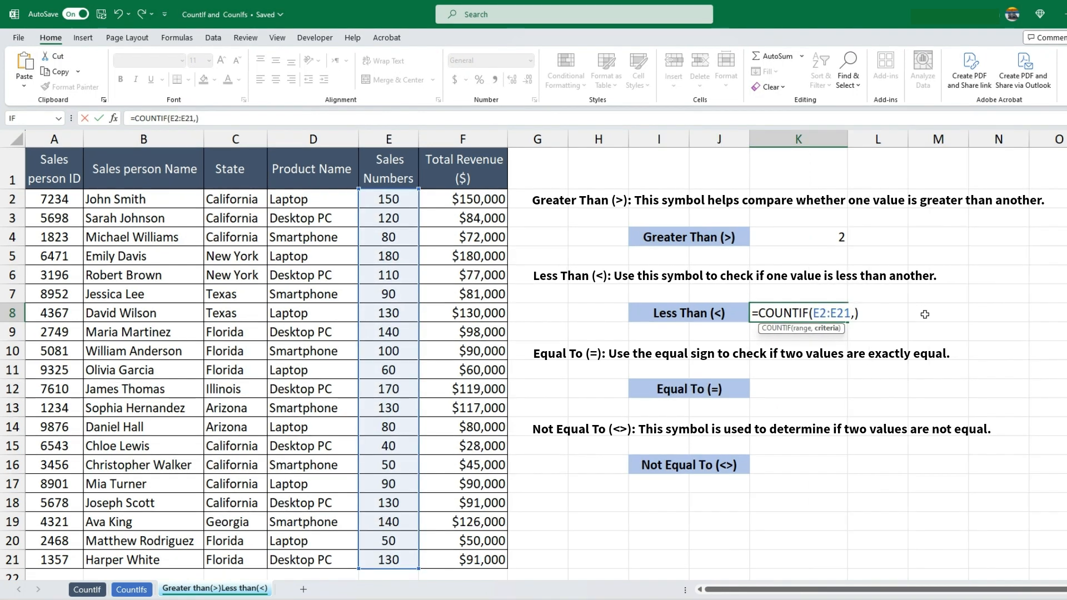
type("\")<150")
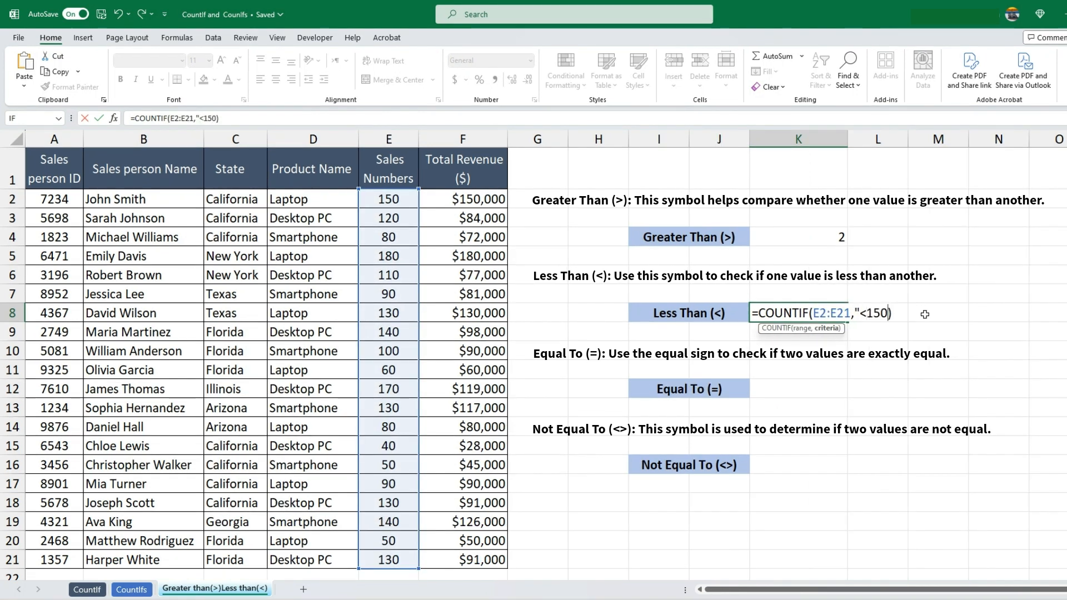
type("\"")
key("Return")
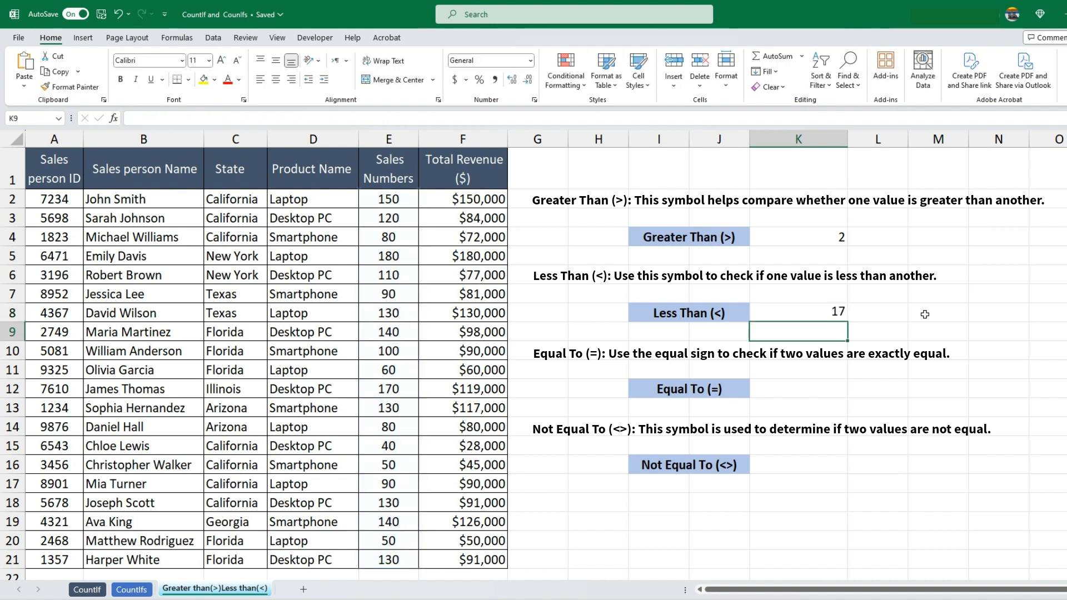
left_click(811, 314)
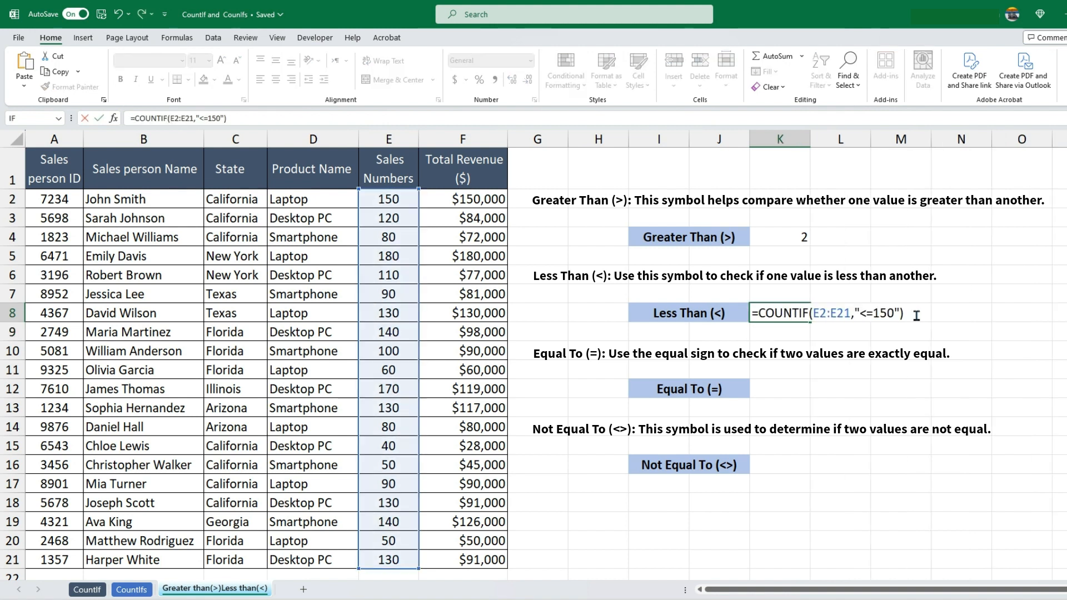
key("Return")
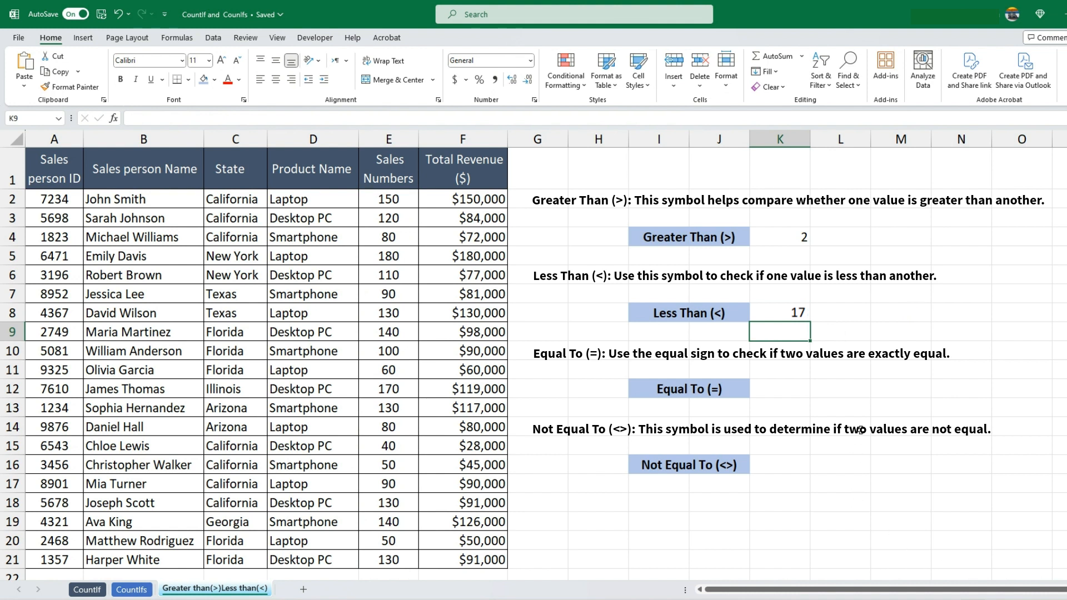
Enter =COUNTIF(E2:E21,"=130") in cell K12 beside the Equal To (=) label to count Sales Numbers of exactly 130
left_click(793, 388)
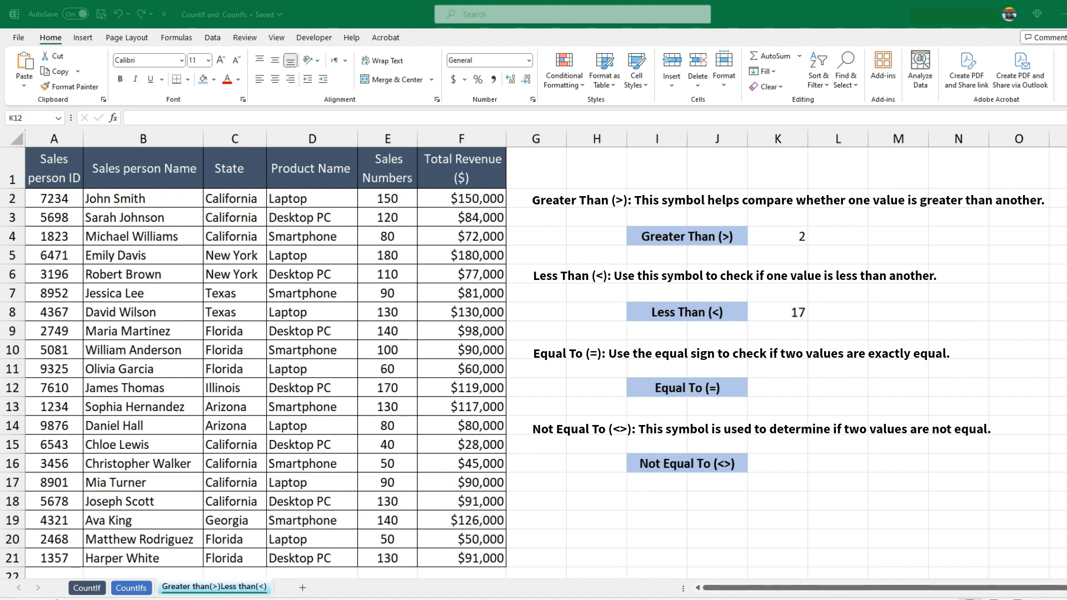
left_click(795, 396)
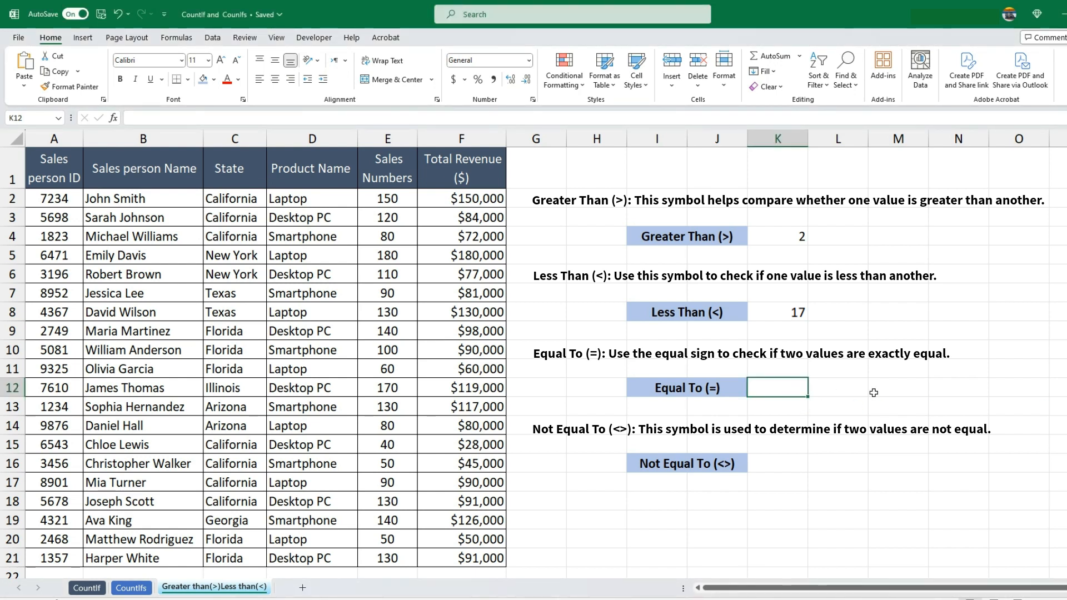
type("=CO")
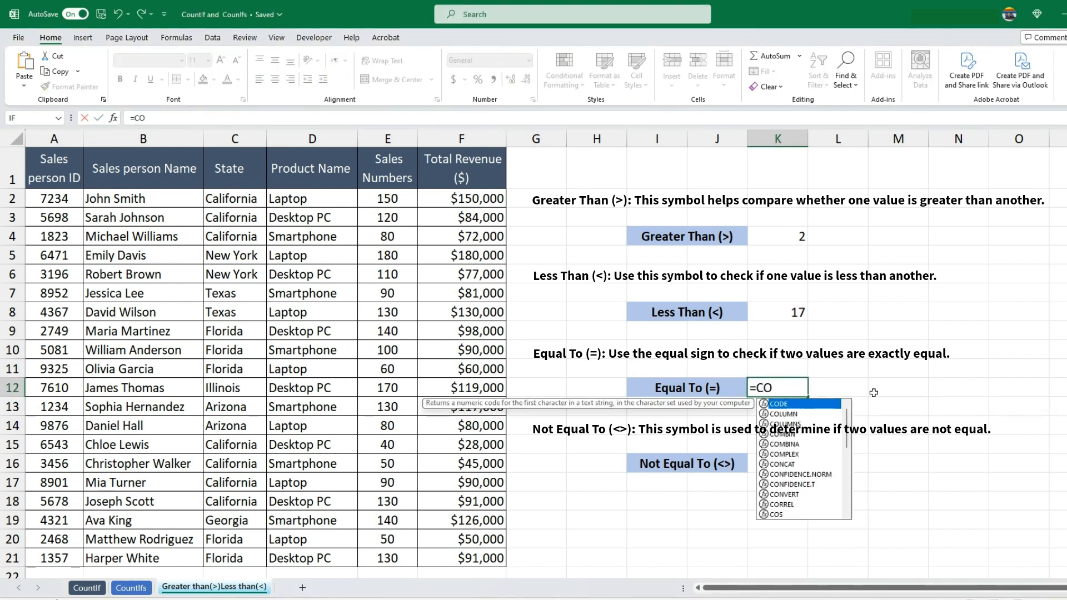
type("UNTIF(E2:E21")
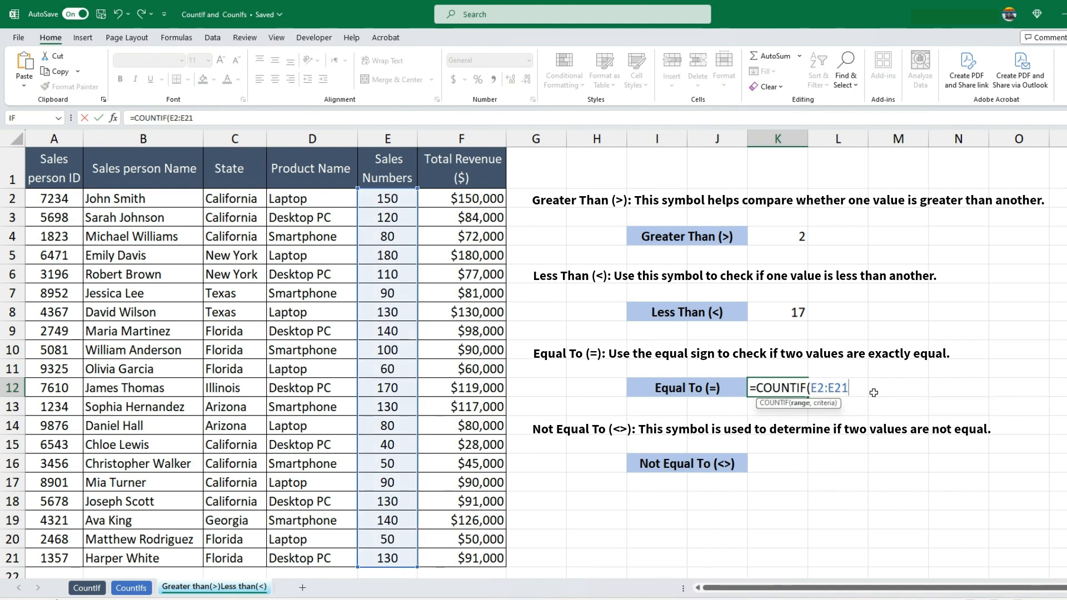
type(",\"=130\"")
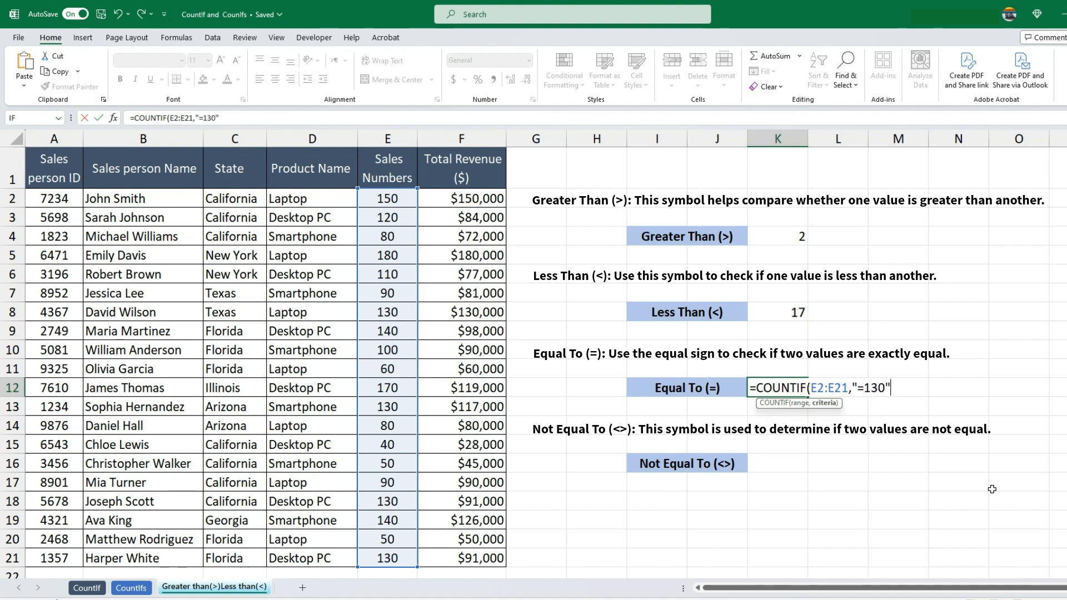
type(")")
key("Return")
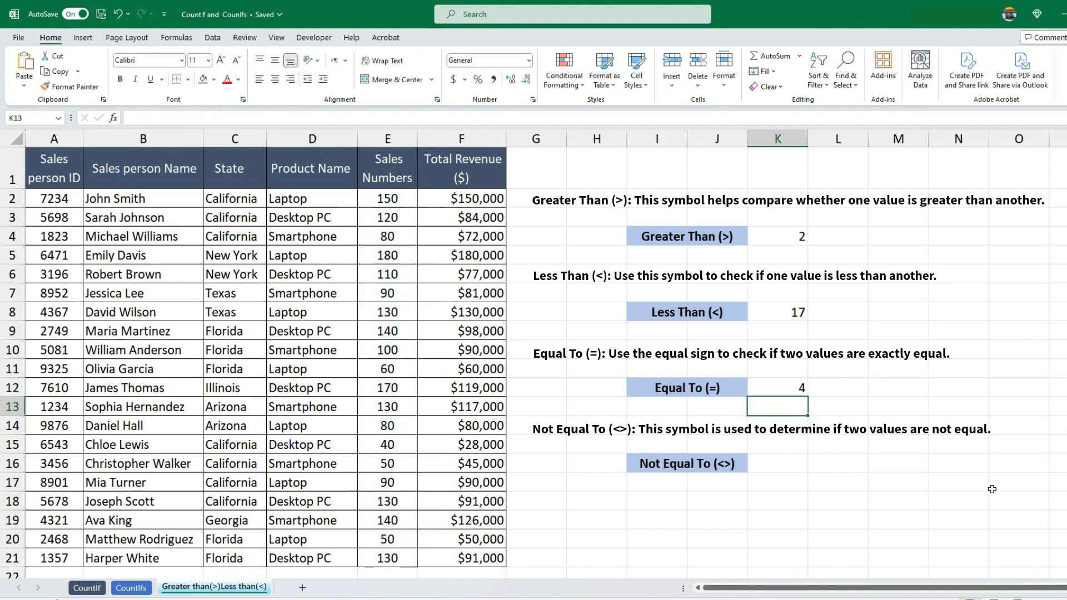
Enter =COUNTIF(E2:E21,"<>130") in cell K16 beside the Not Equal To (<>) label to count Sales Numbers other than 130
left_click(777, 381)
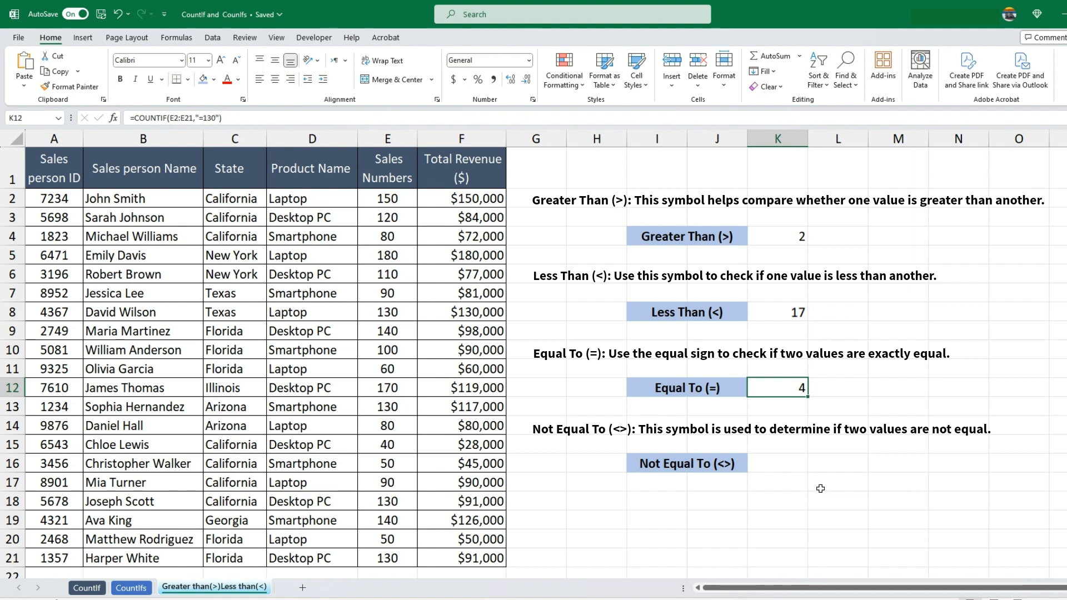
key("Down")
key("Down")
key("Down")
key("Down")
type("=COUNTIF(")
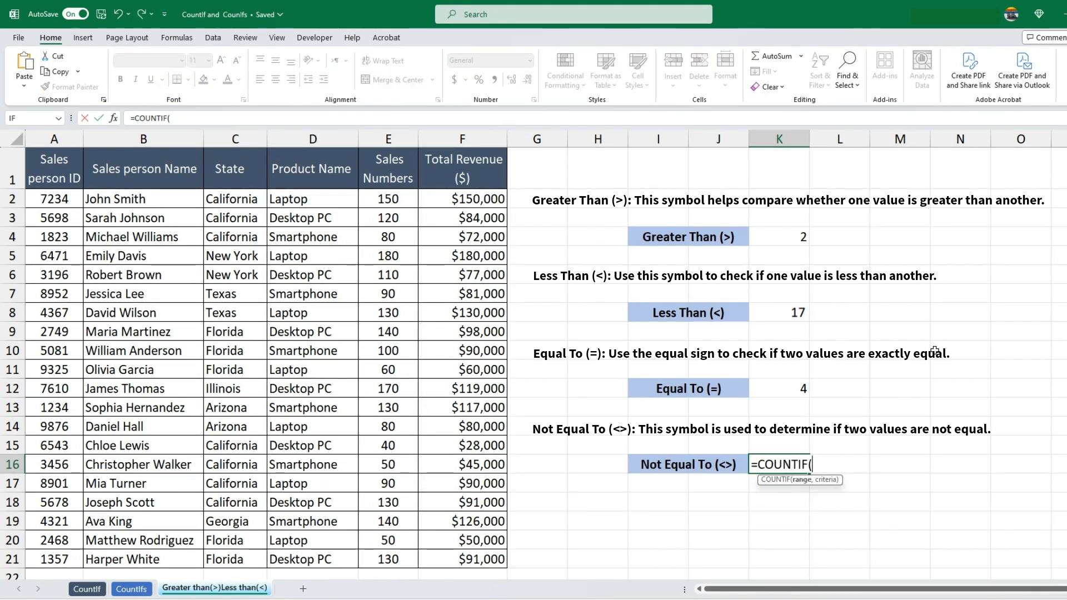
type("E2:E21,")
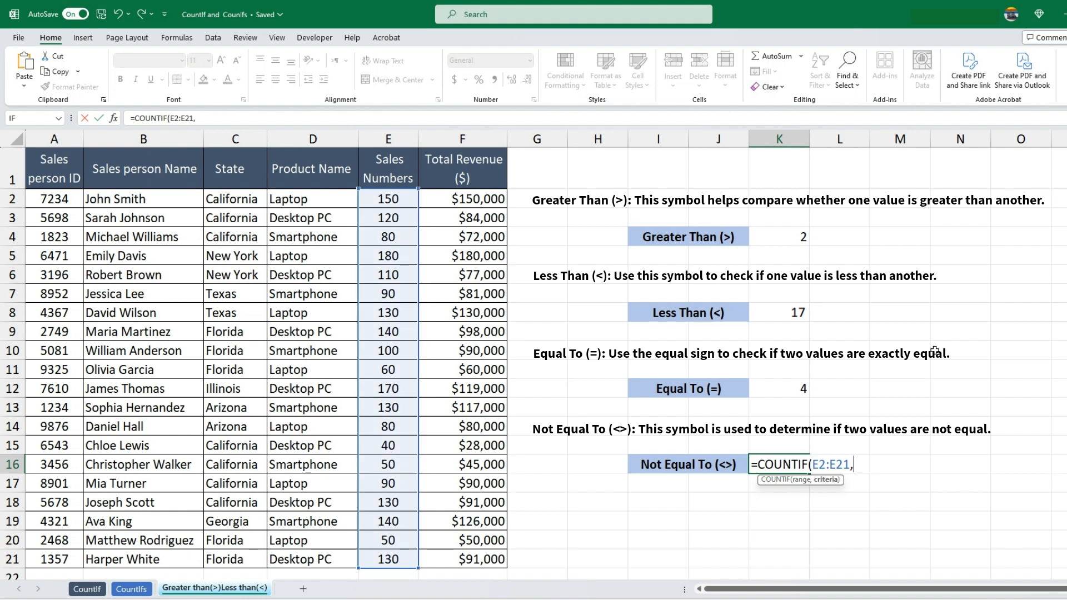
type("\"<>")
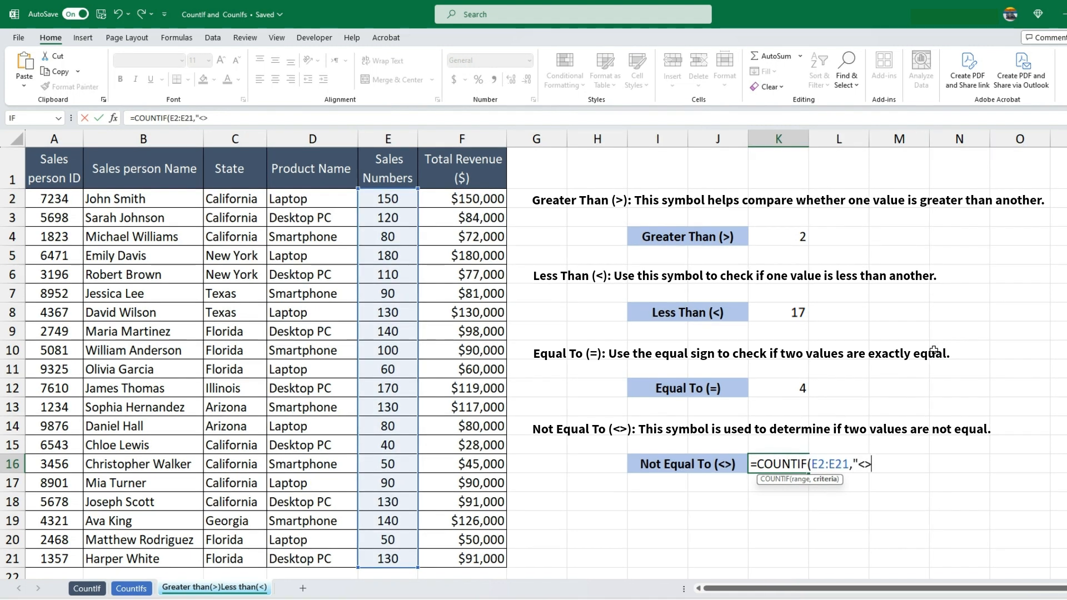
type("130\")")
key("Return")
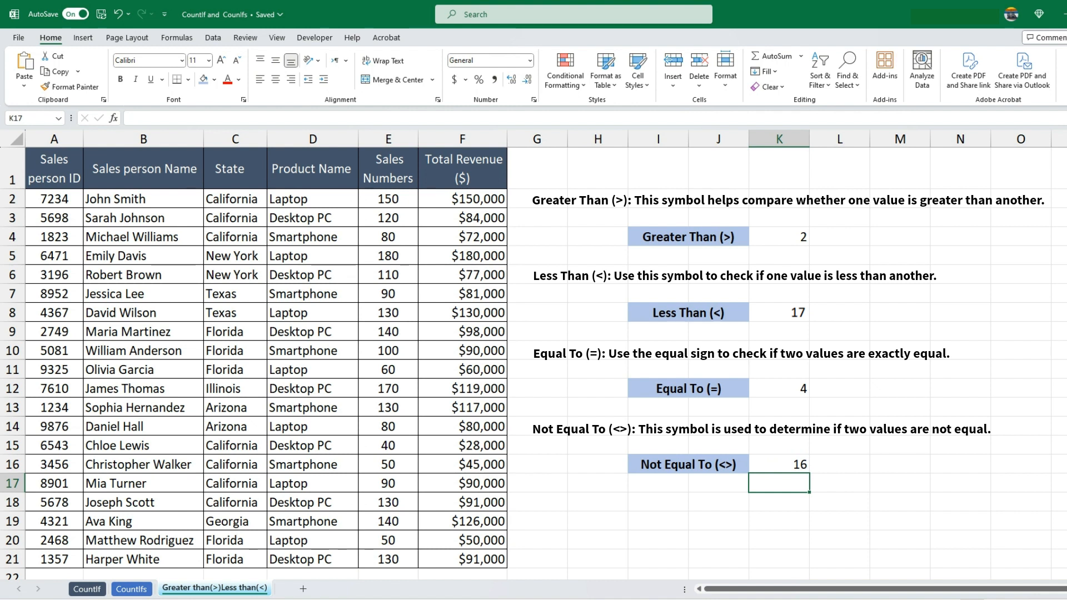
left_click(793, 466)
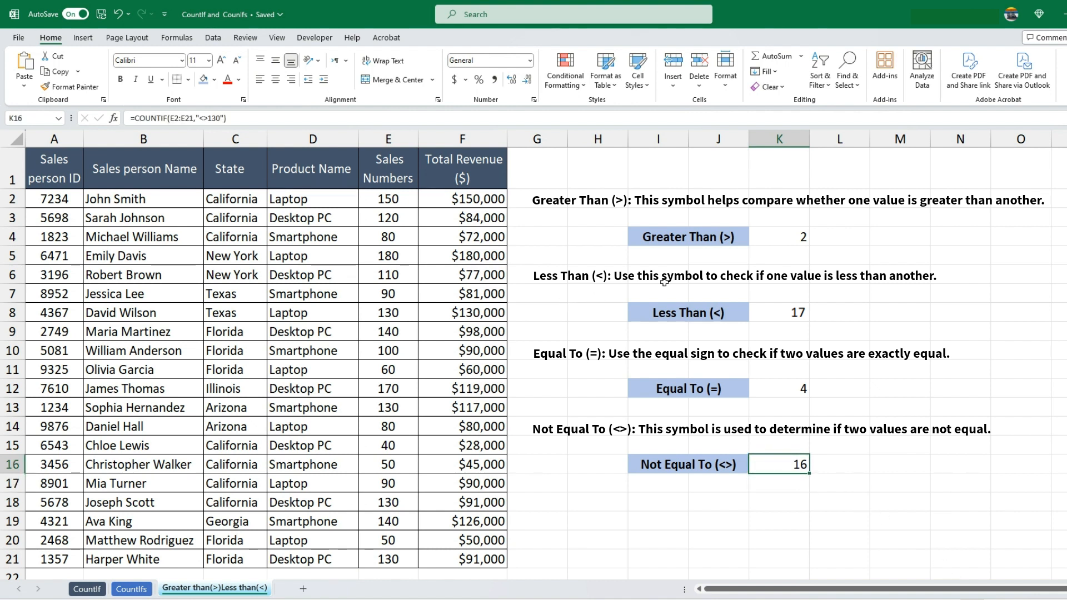
left_click(712, 242)
left_click(647, 313)
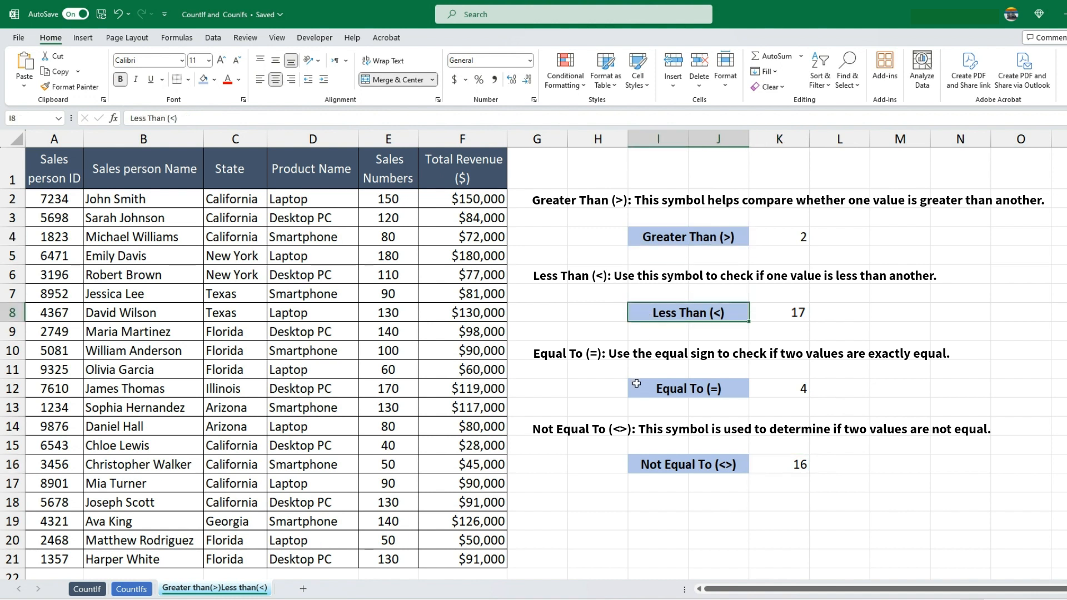
left_click(637, 387)
left_click(640, 466)
left_click(723, 496)
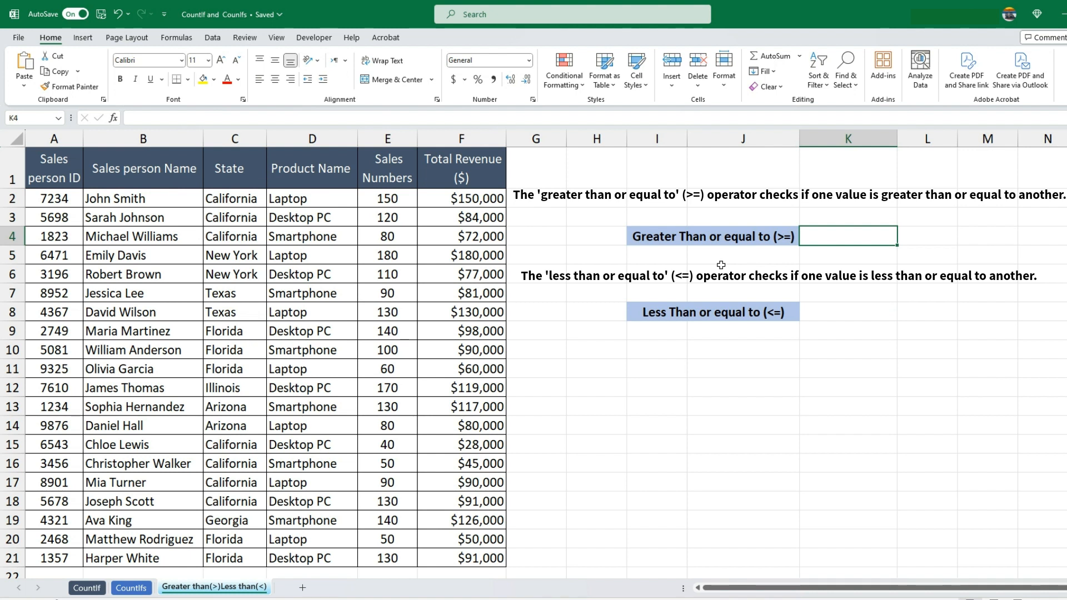
Enter =COUNTIF(E2:E21,">=150") in cell K4 beside the Greater Than or equal to (>=) label to count Sales Numbers of at least 150
type("=C")
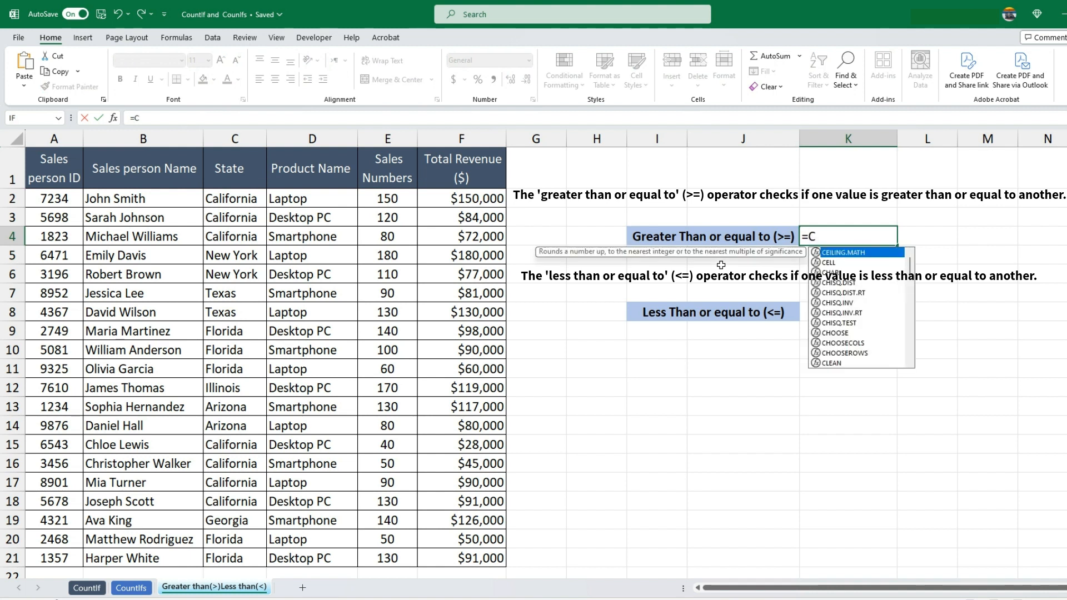
type("OUNTIF")
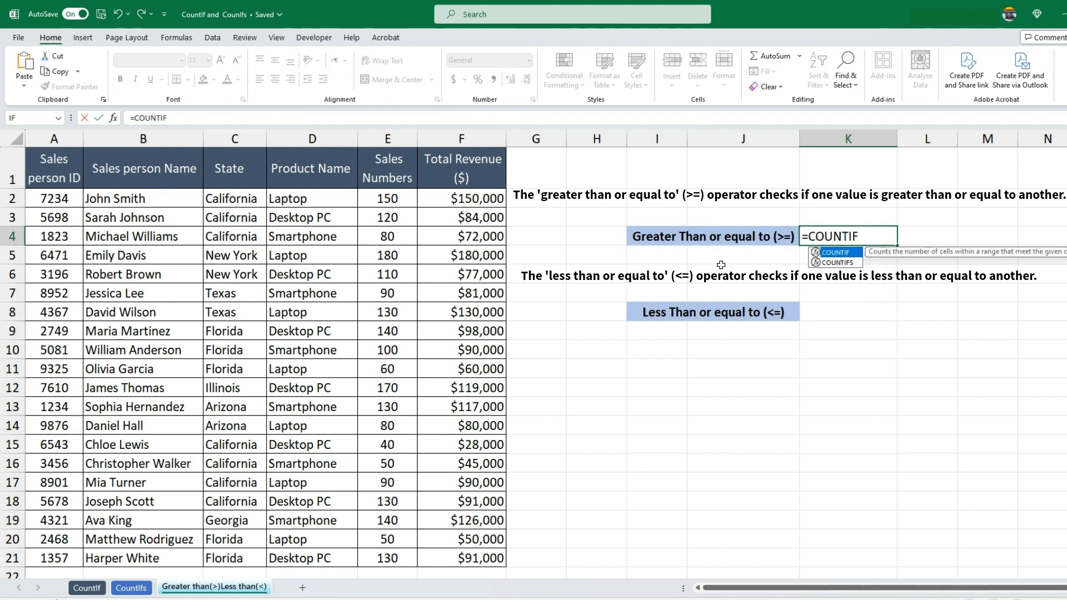
type("(E2:E21,\"")
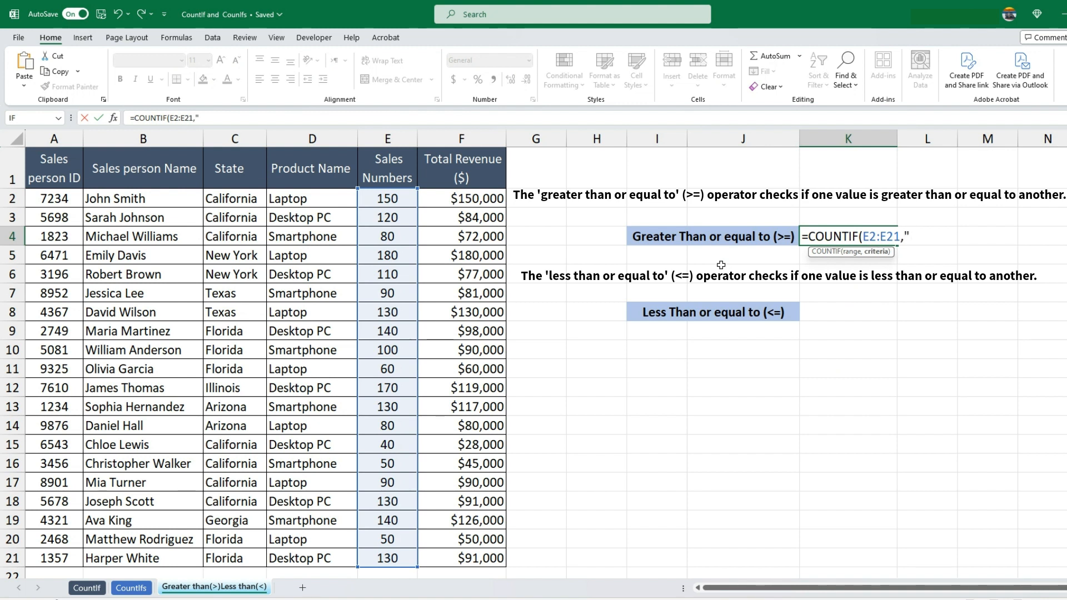
type(">=150\"")
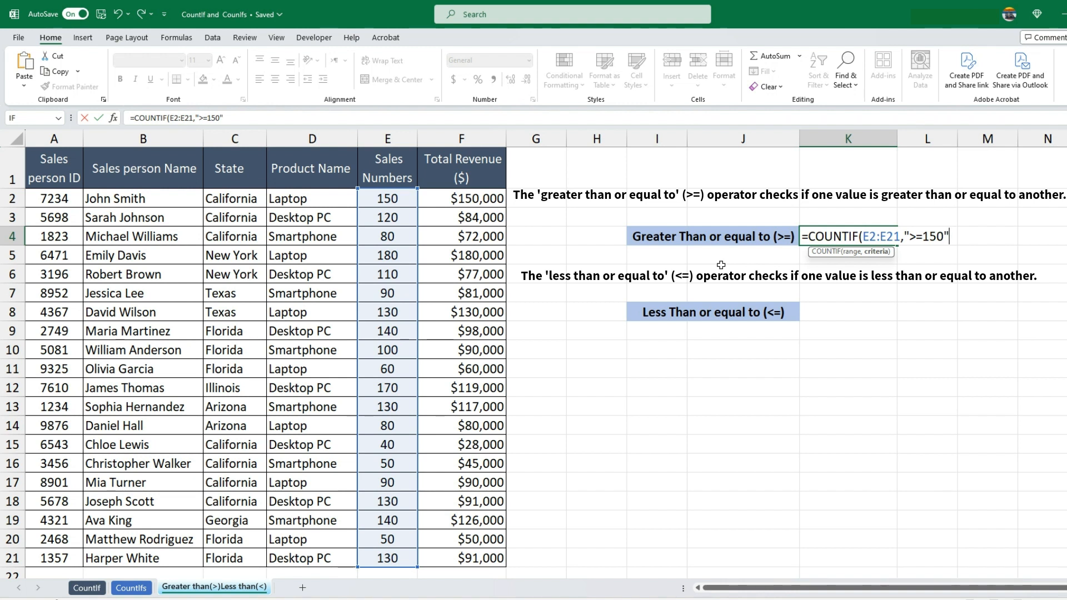
type(")")
key("Return")
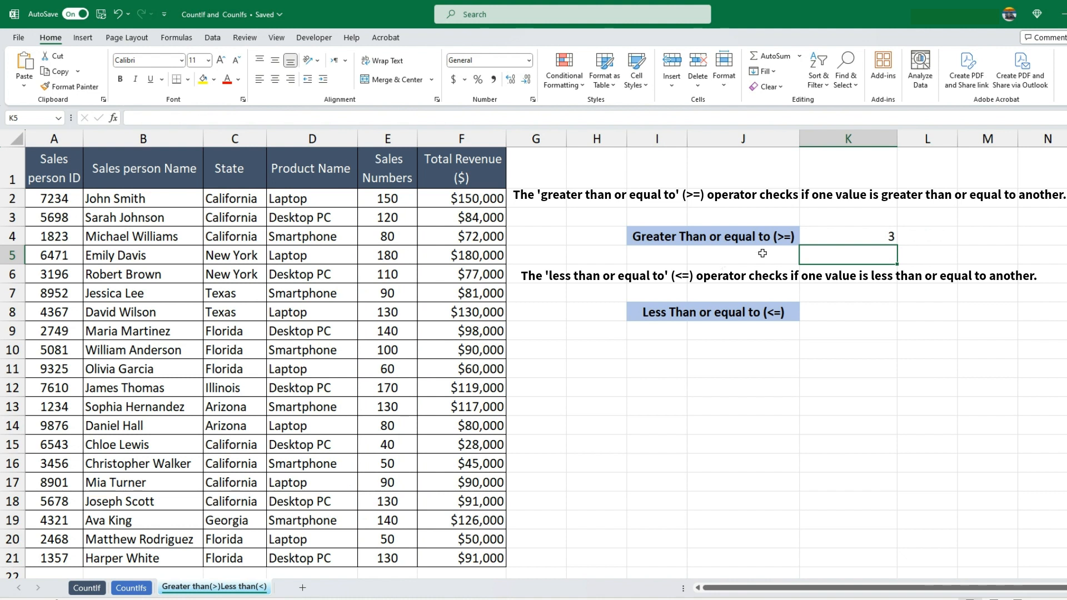
left_click(845, 231)
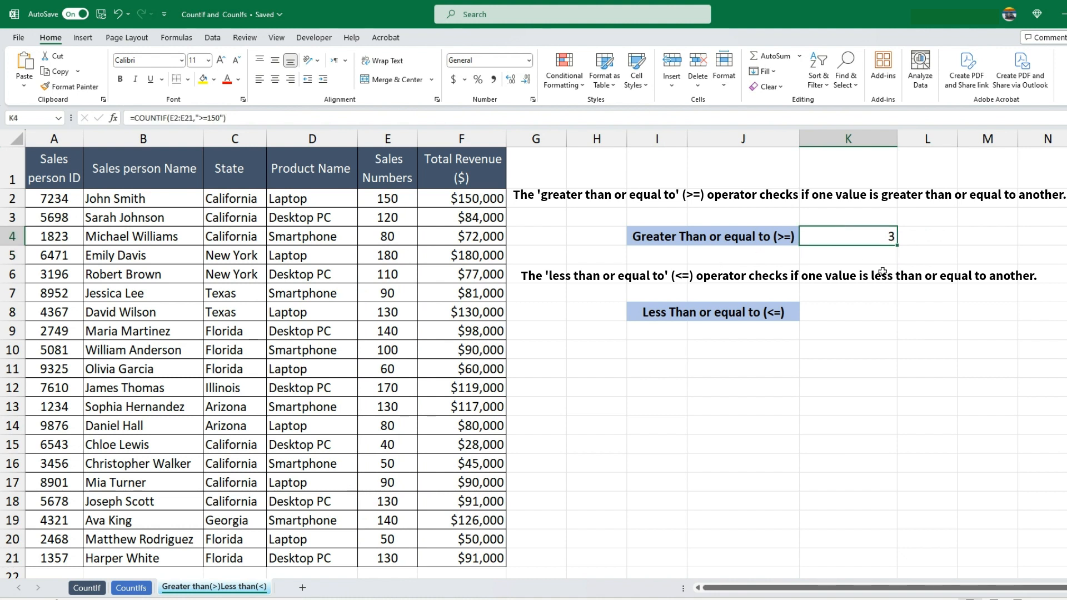
left_click(387, 198)
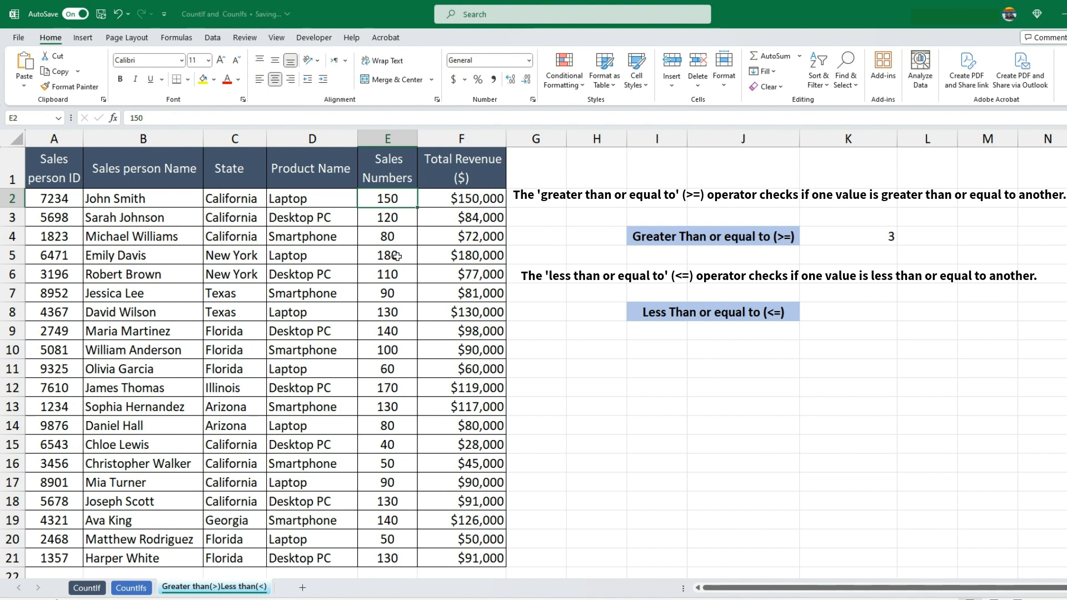
Enter =COUNTIF(E2:E21,"<=130") in cell K8 beside the Less Than or equal to (<=) label to count Sales Numbers of at most 130
left_click(820, 318)
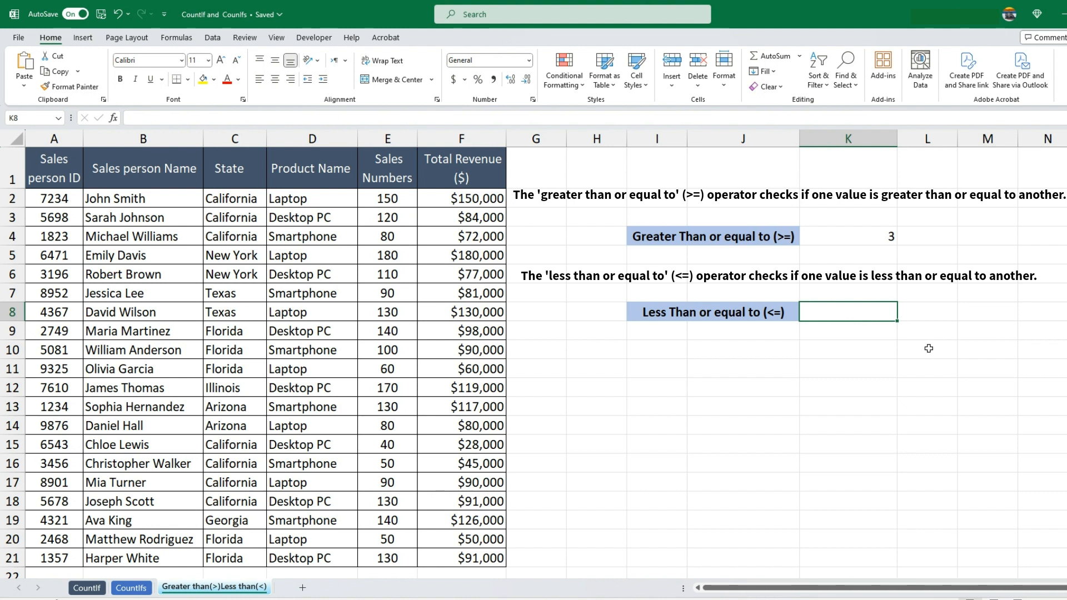
type("=COUNT")
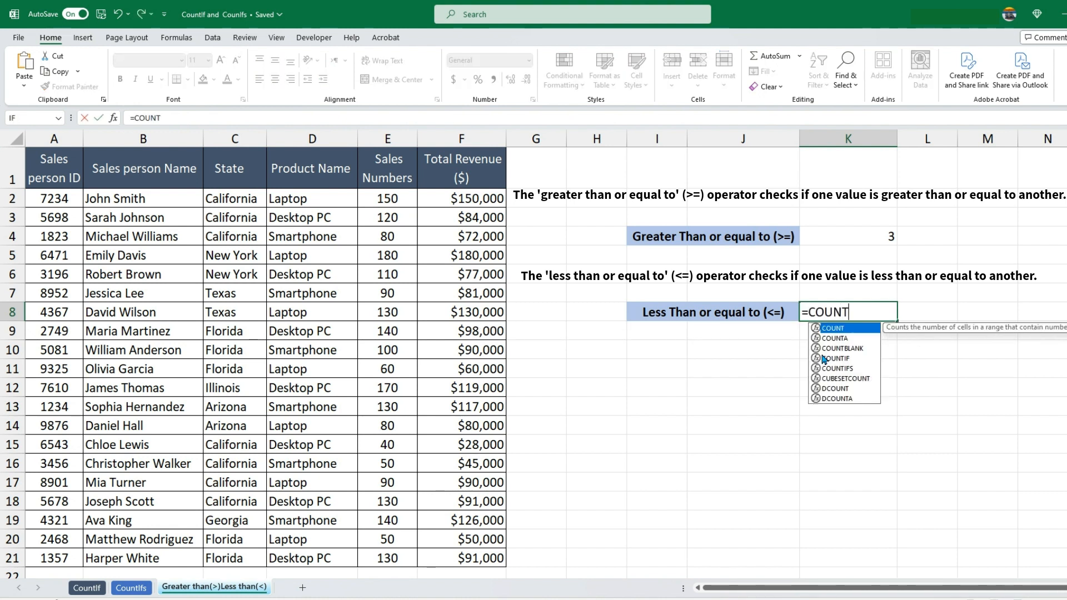
type("IF(")
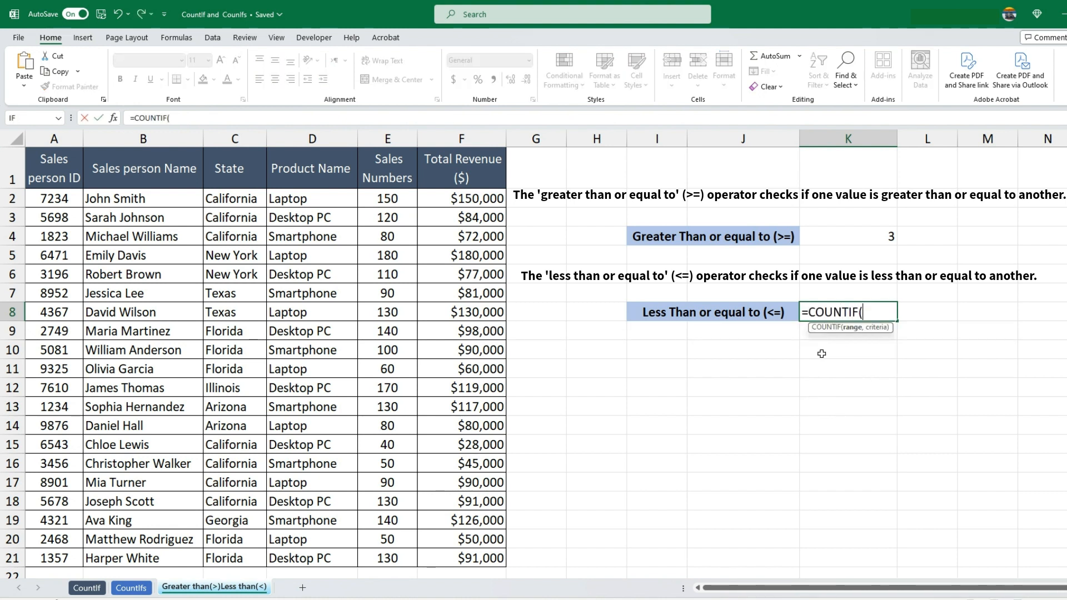
type("E2:E21,")
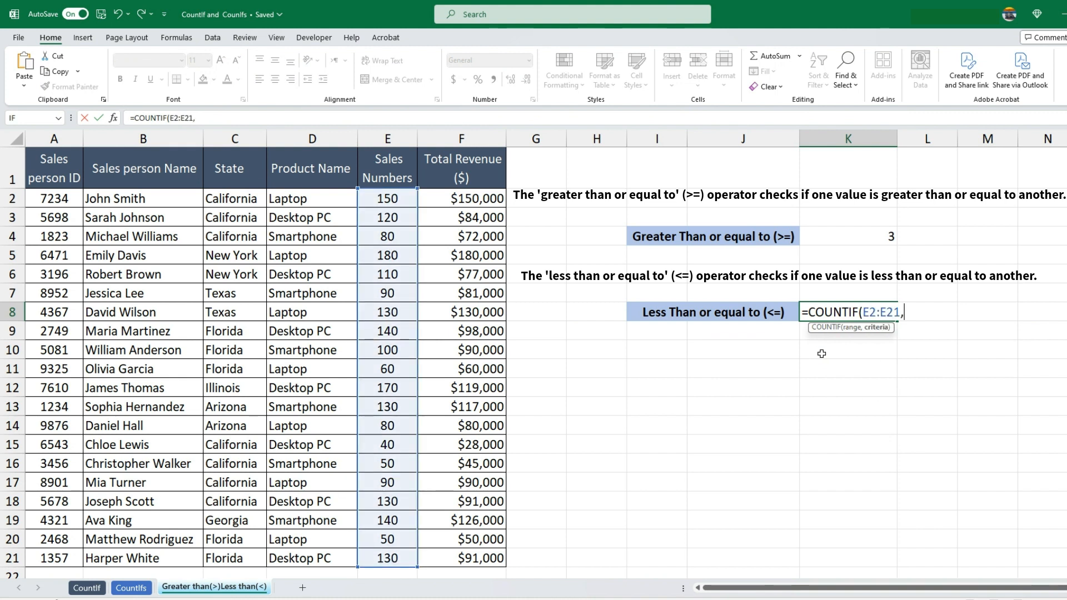
type("\"<=130\")")
key("ctrl+Return")
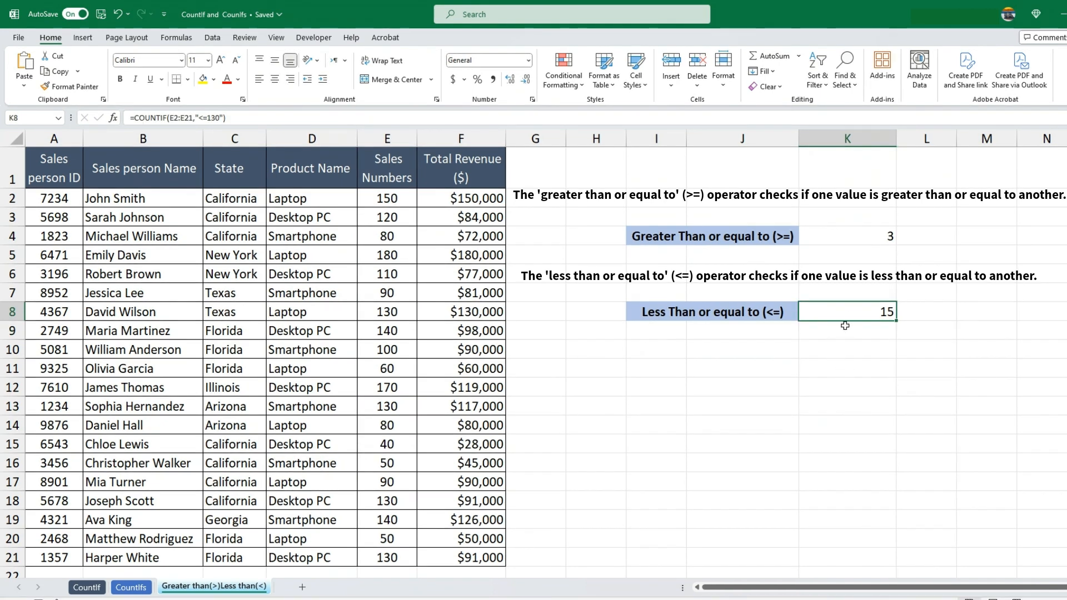